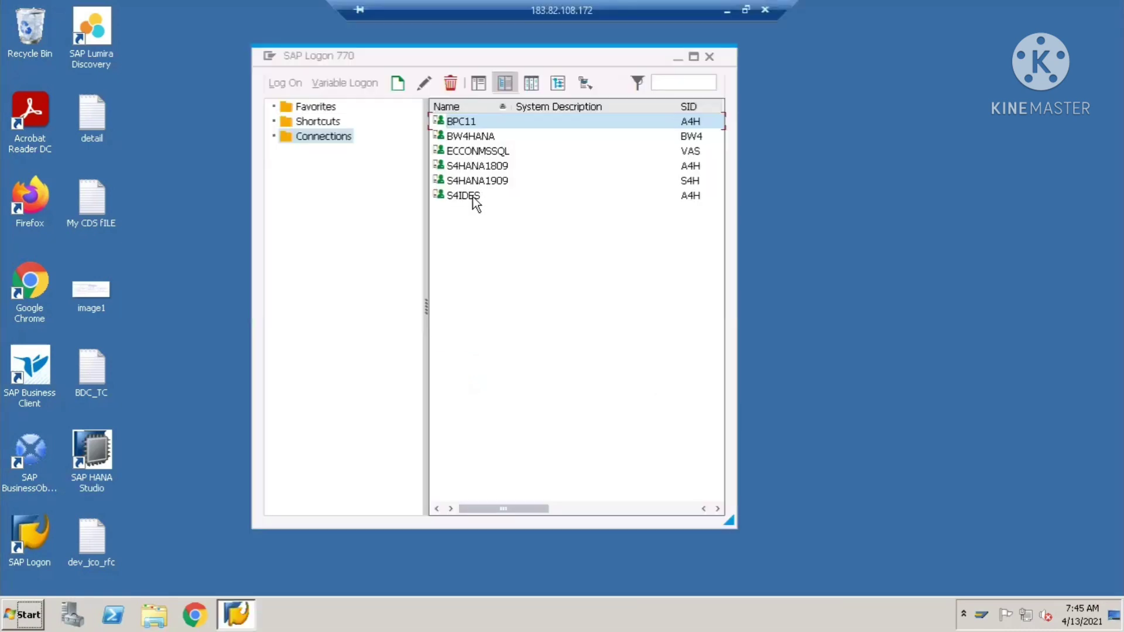
- Log on to the S4IDES system in client 400 with the remembered user and enter WE30
left_click(472, 196)
double_click(645, 190)
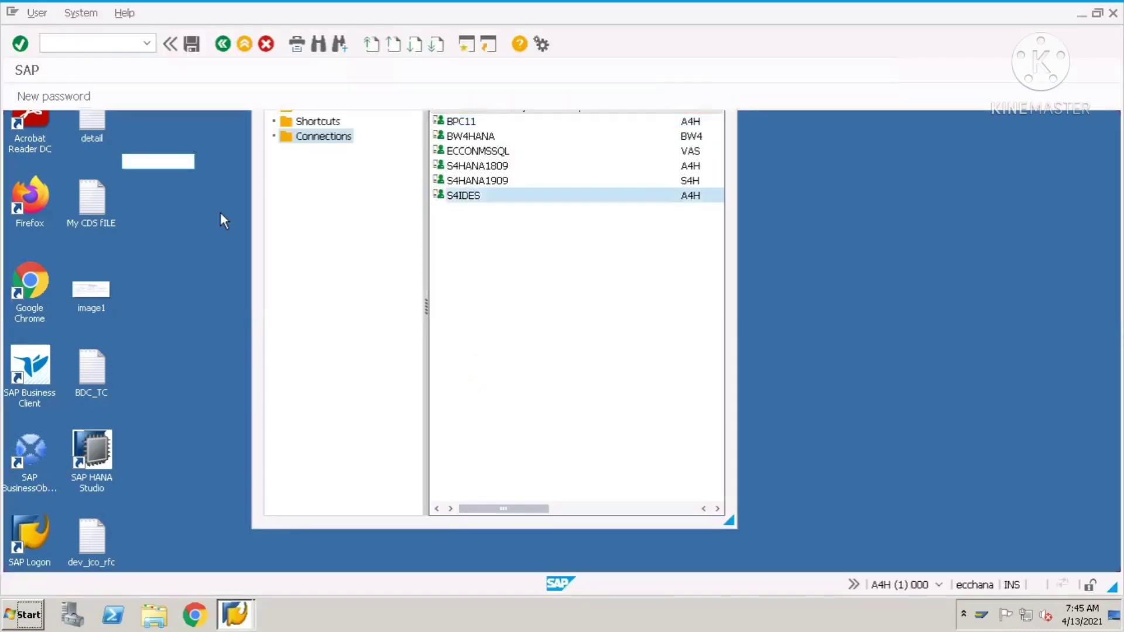
left_click(138, 163)
left_click(135, 177)
left_click(134, 181)
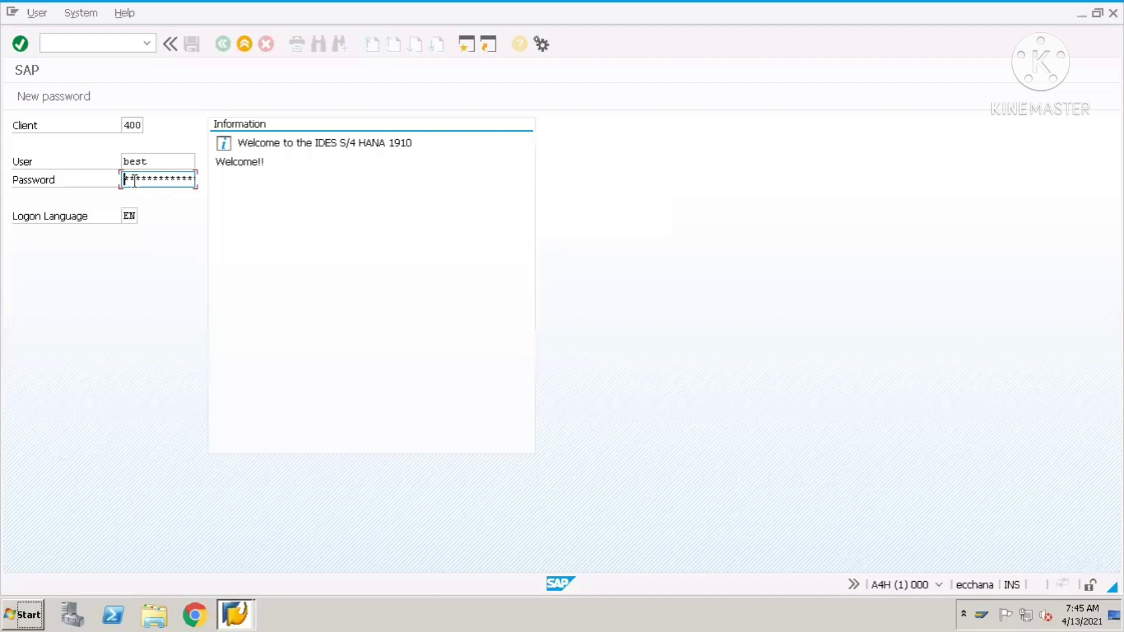
key("Right")
key("Right")
key("Right")
key("Right")
key("Right")
key("Right")
key("Right")
key("Right")
key("Return")
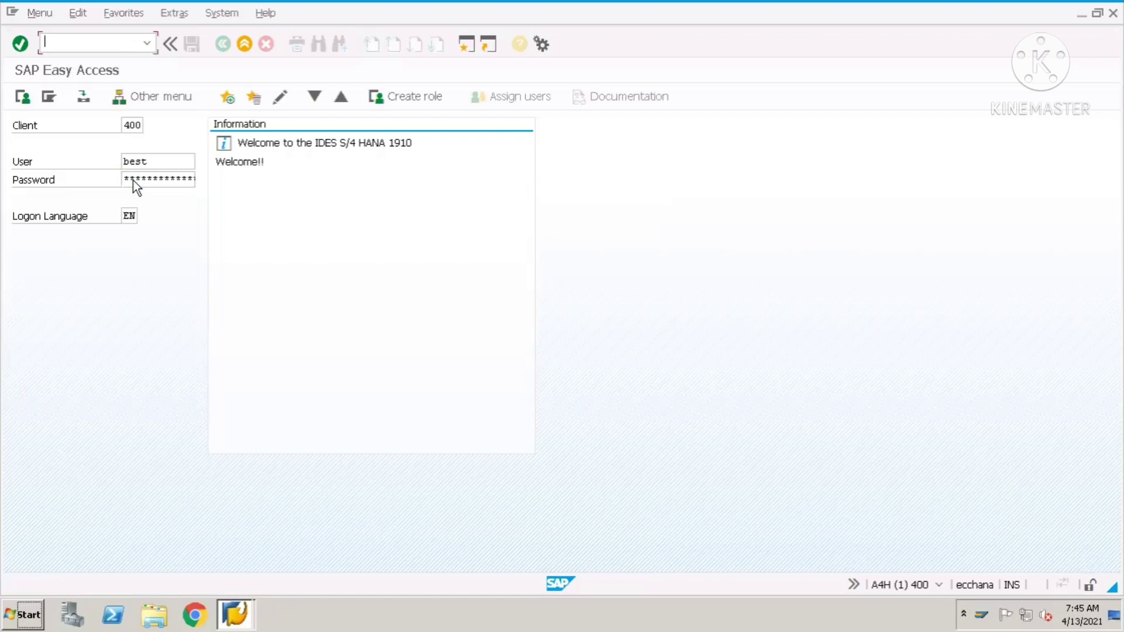
type("we30")
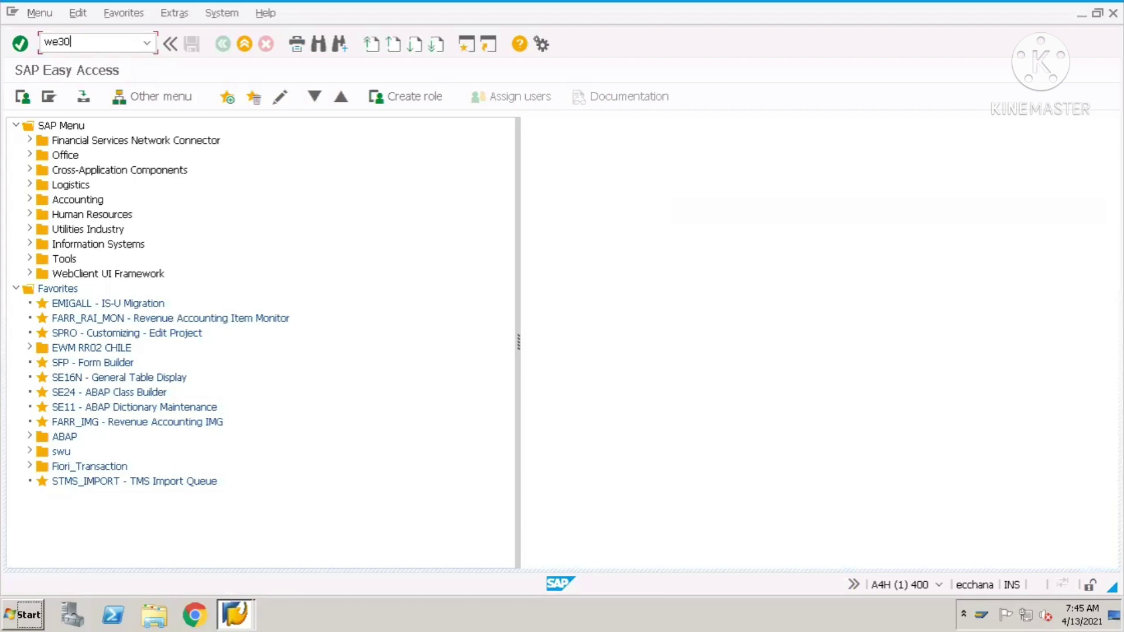
- Run WE30, choose Extension, then switch to transaction /nbd53
key("Return")
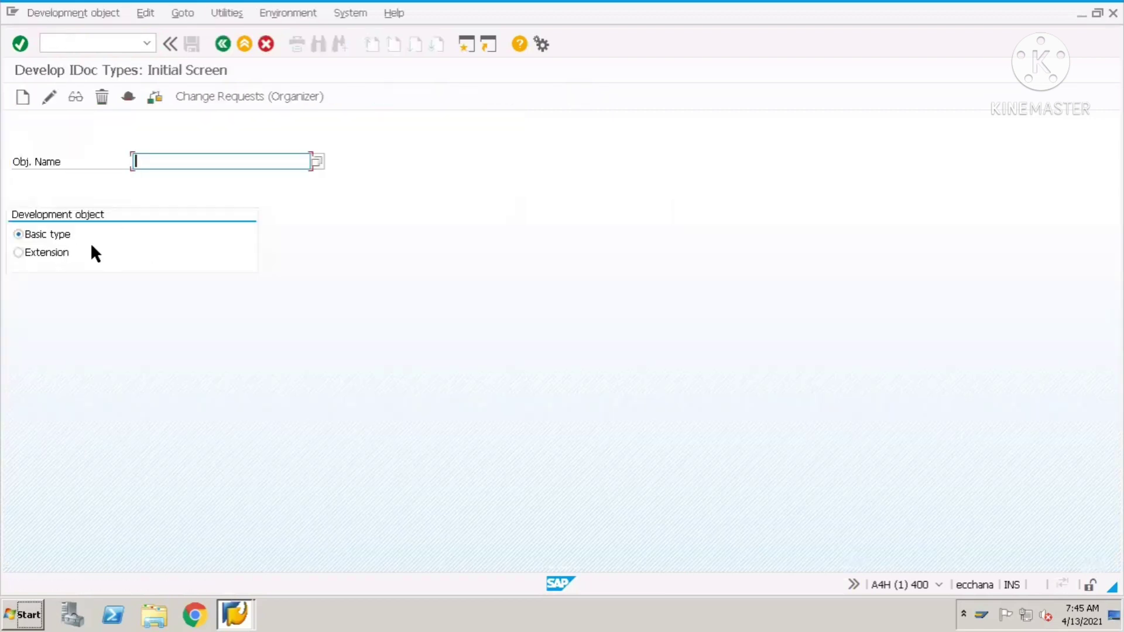
left_click(44, 254)
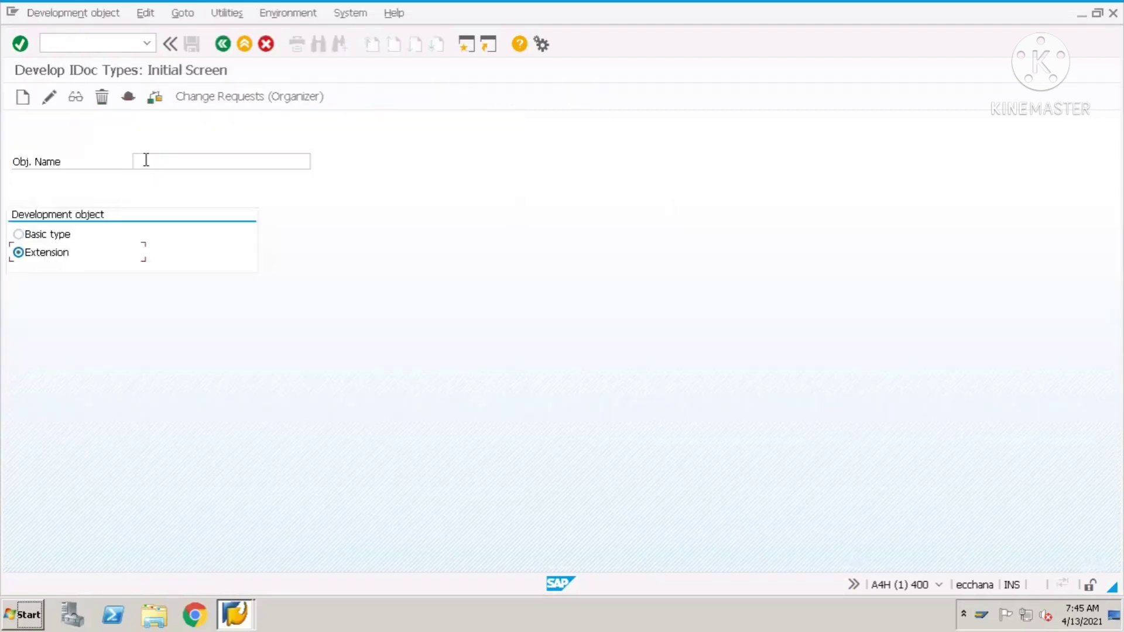
left_click(50, 44)
type("/nbd53")
left_click_drag(81, 41, 47, 41)
left_click(98, 41)
- Start creating reduced message type ZMSGTYPERED in BD53
key("Return")
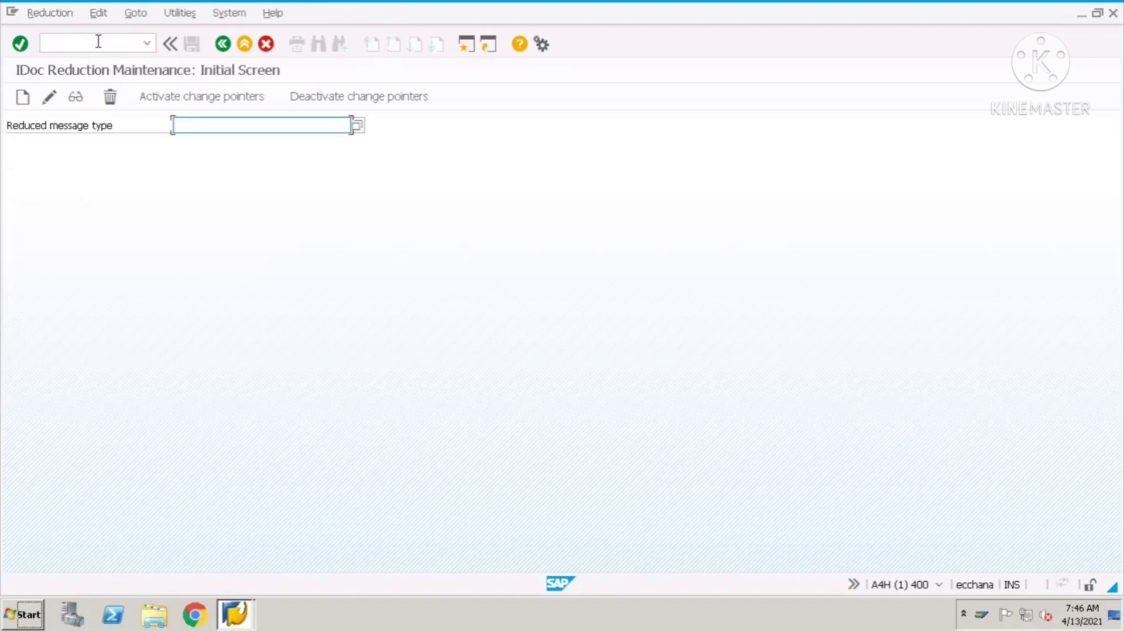
key("Caps_Lock")
type("Z")
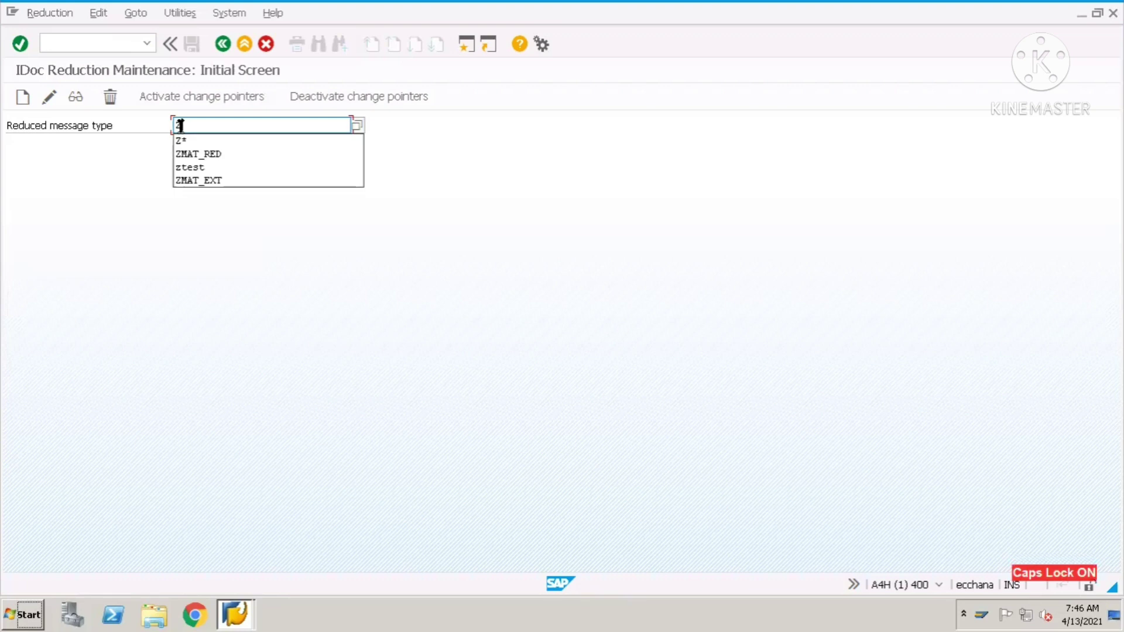
type("MSG")
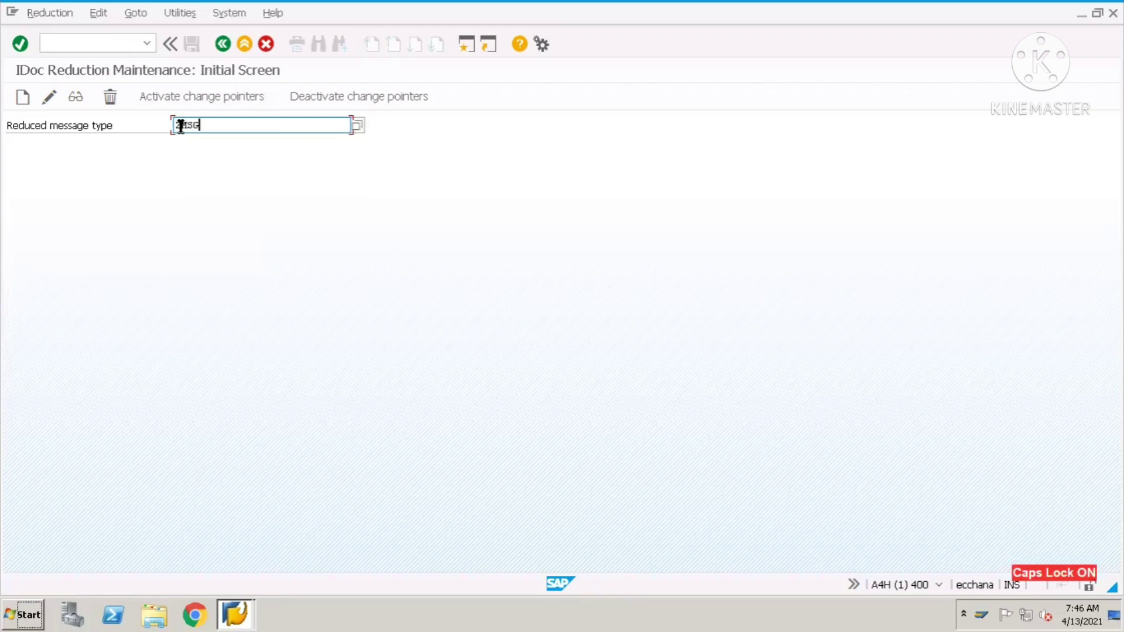
type("TYPERED")
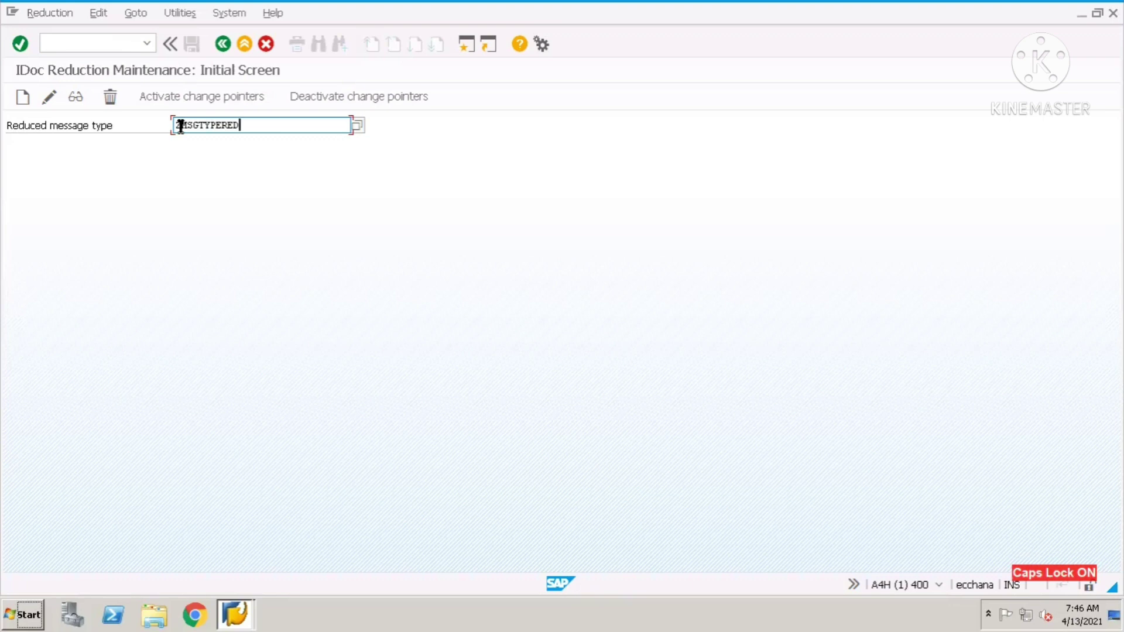
left_click(84, 128)
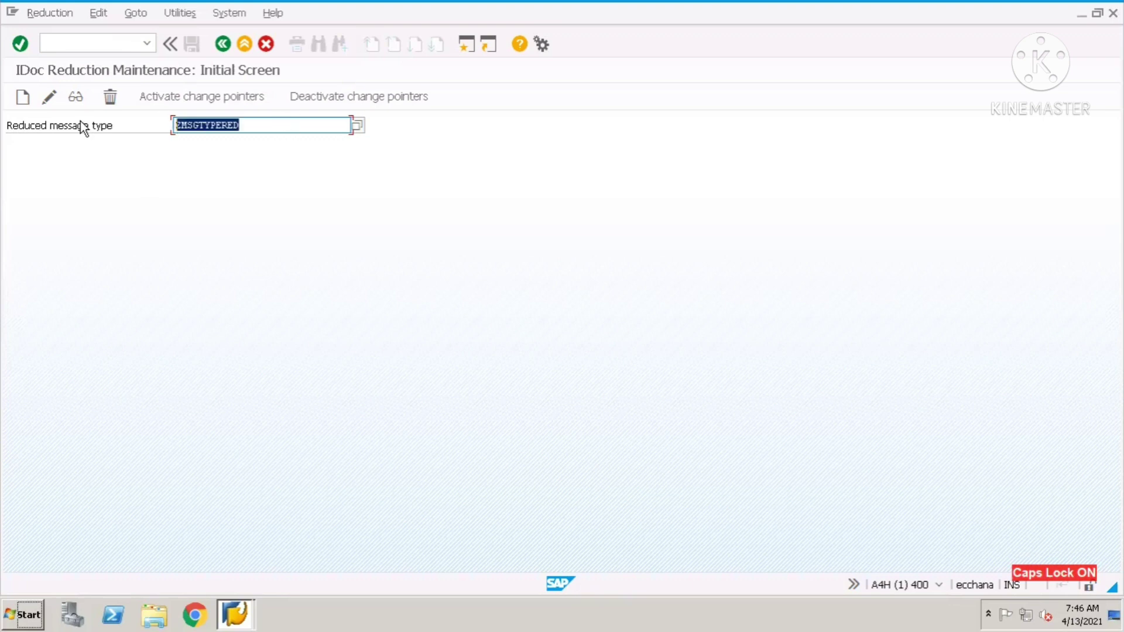
left_click(29, 101)
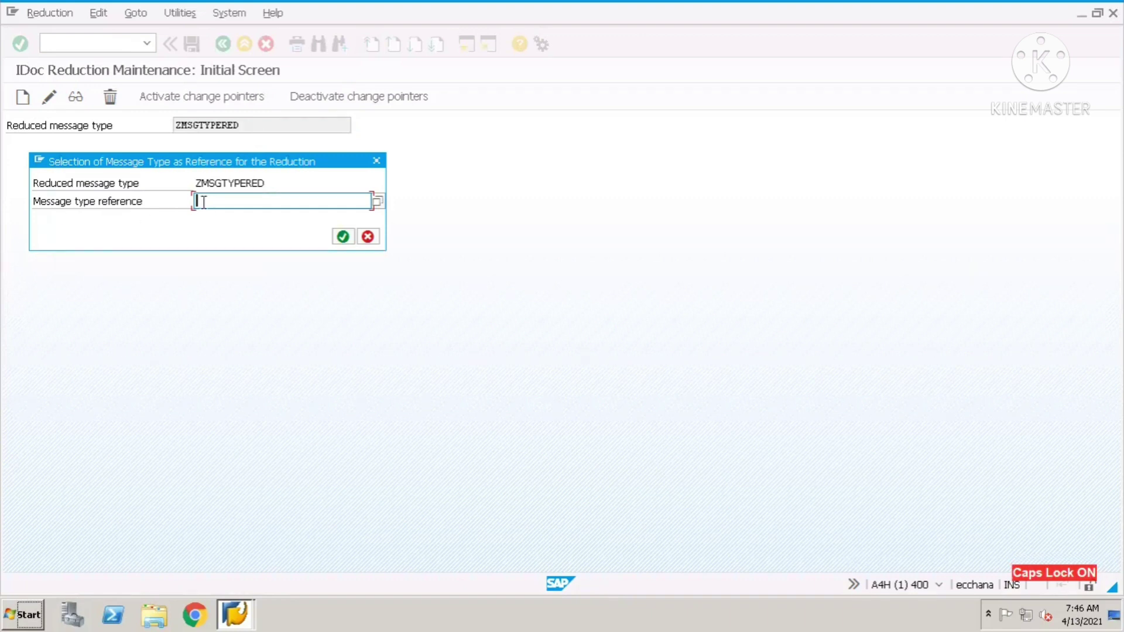
- Set CREMAS as the reference message type, replacing the mistaken MATMAS and DEBMAS entries
type("mat")
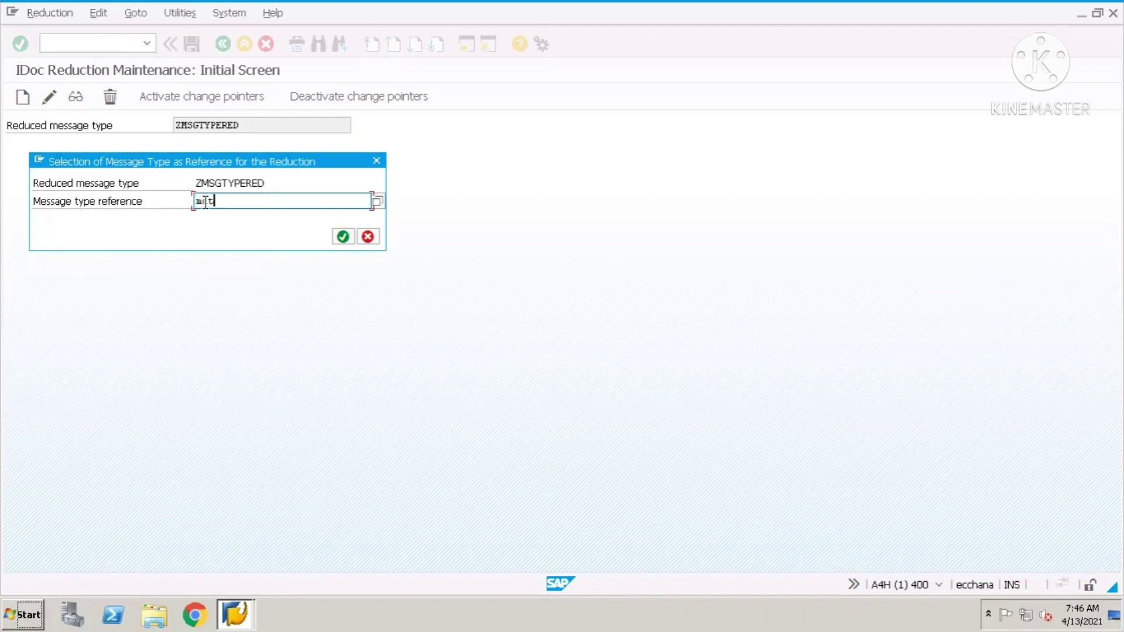
type("mas")
double_click(215, 201)
type("debmas")
key("BackSpace")
key("BackSpace")
key("BackSpace")
key("BackSpace")
key("BackSpace")
key("BackSpace")
type("cremda")
key("BackSpace")
key("BackSpace")
type("as")
left_click_drag(240, 205, 178, 211)
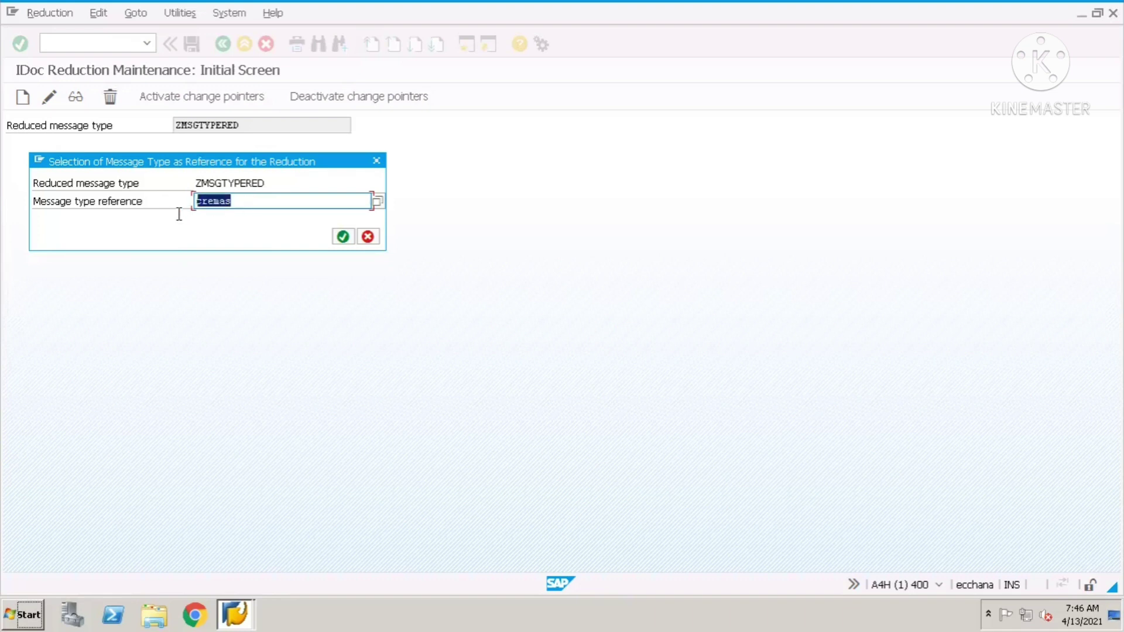
left_click(343, 237)
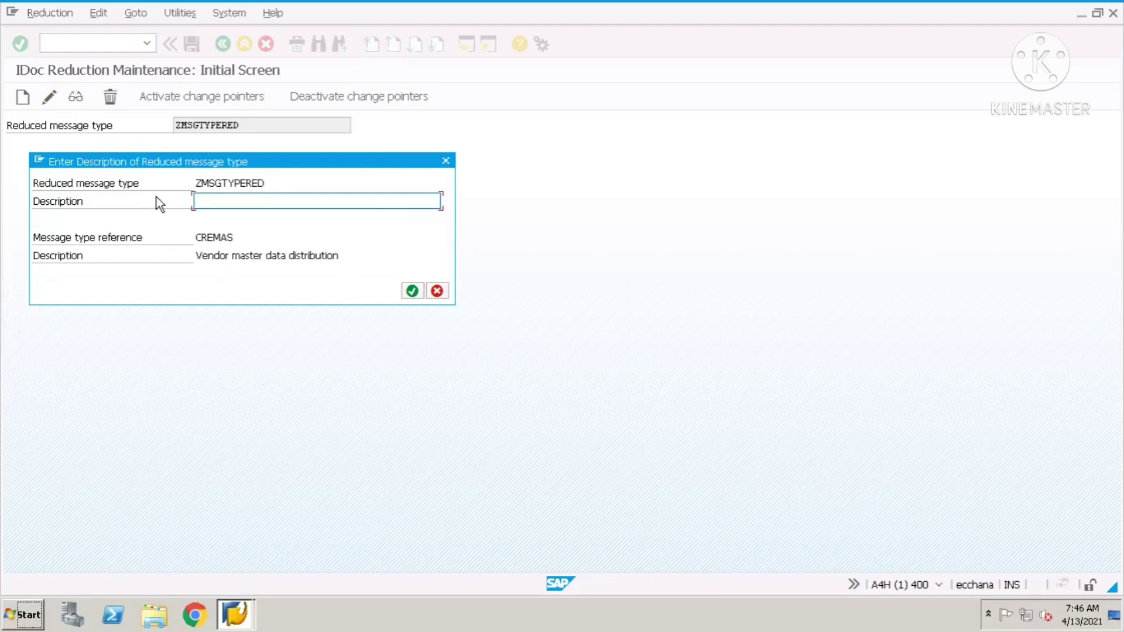
- Give the reduced message type the description 'test' and confirm
type("est")
left_click(197, 205)
type("t")
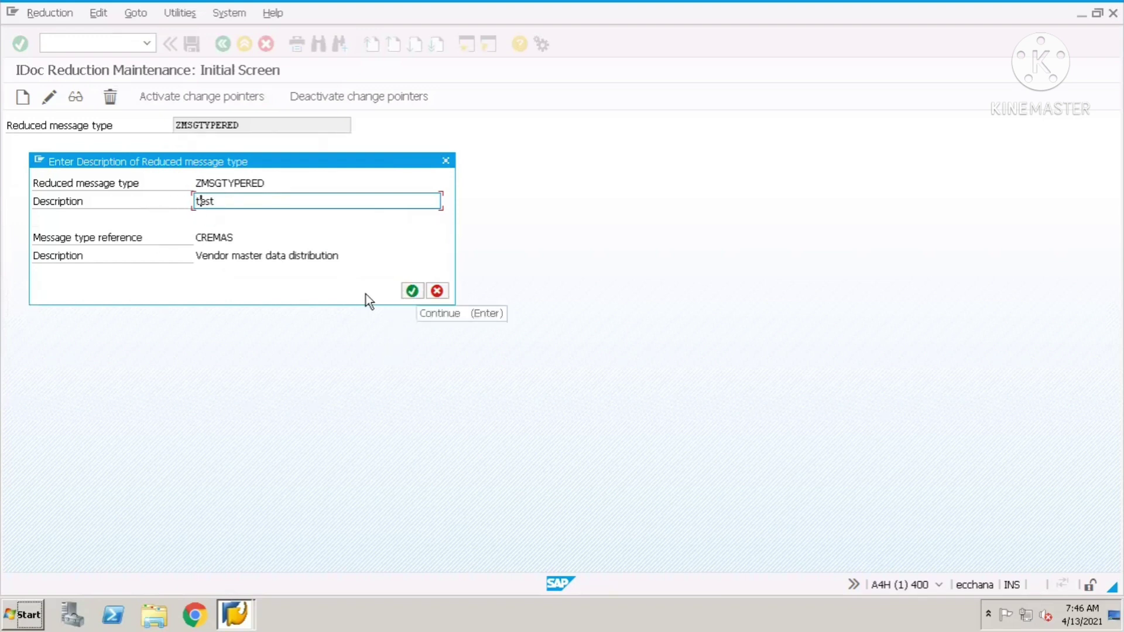
left_click(410, 292)
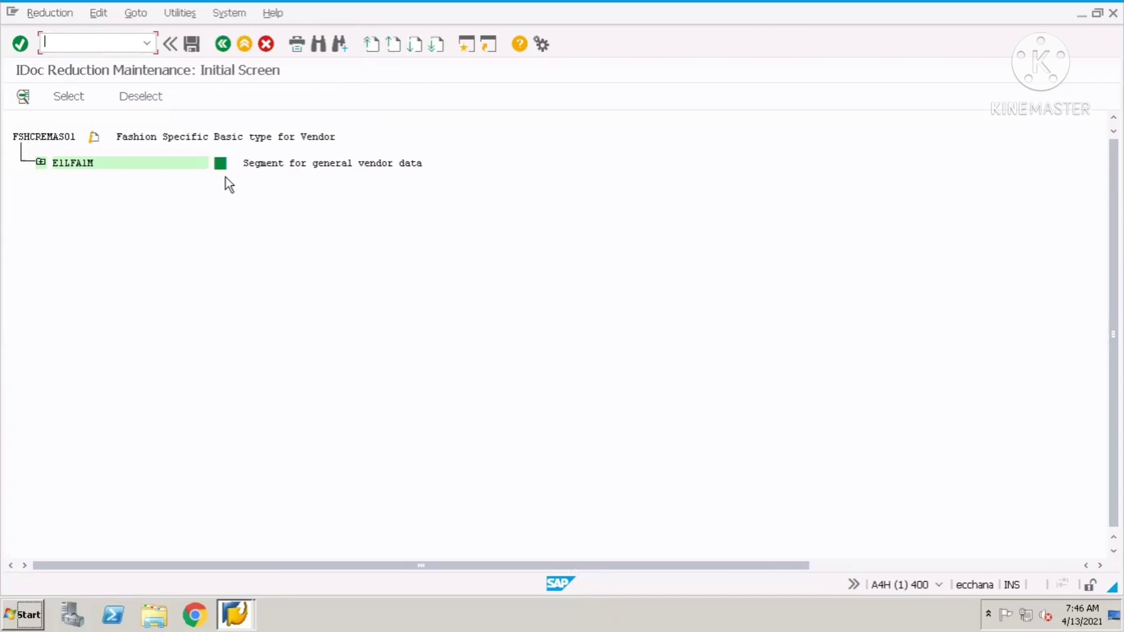
- Select segment E1LFA1M in the FSHCREMAS01 tree and open its field list
left_click(40, 162)
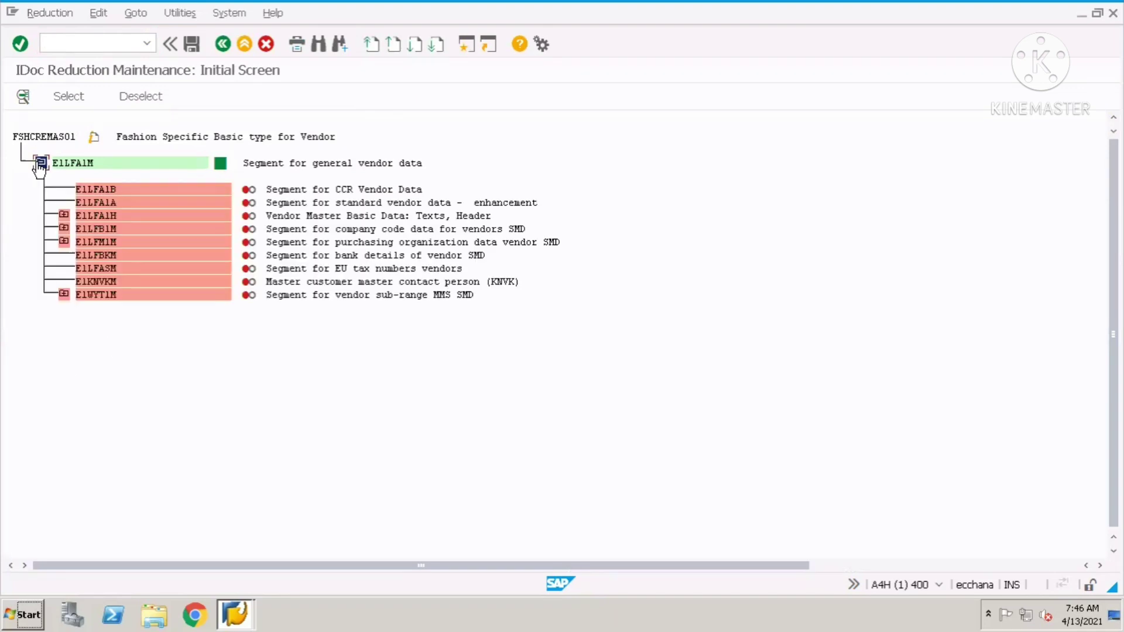
left_click(65, 163)
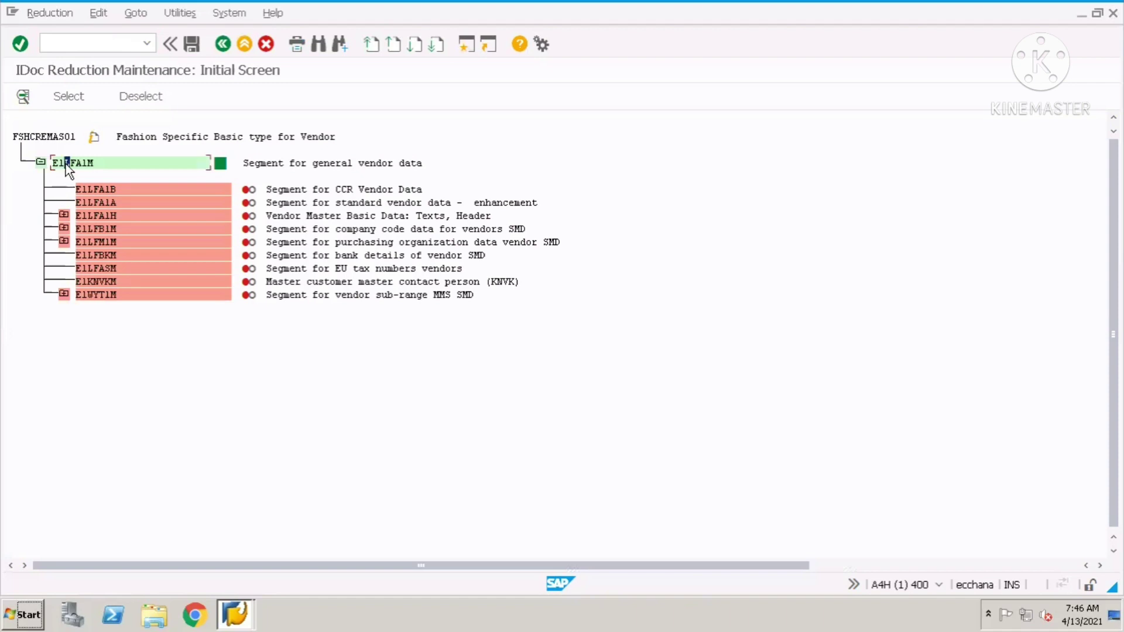
left_click(219, 166)
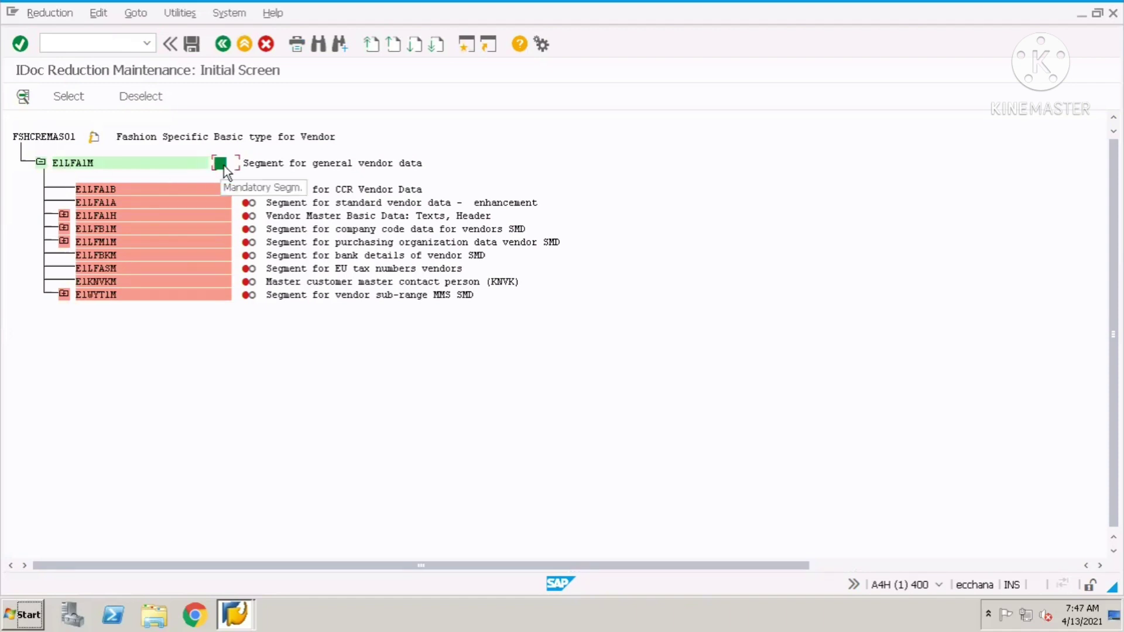
double_click(78, 165)
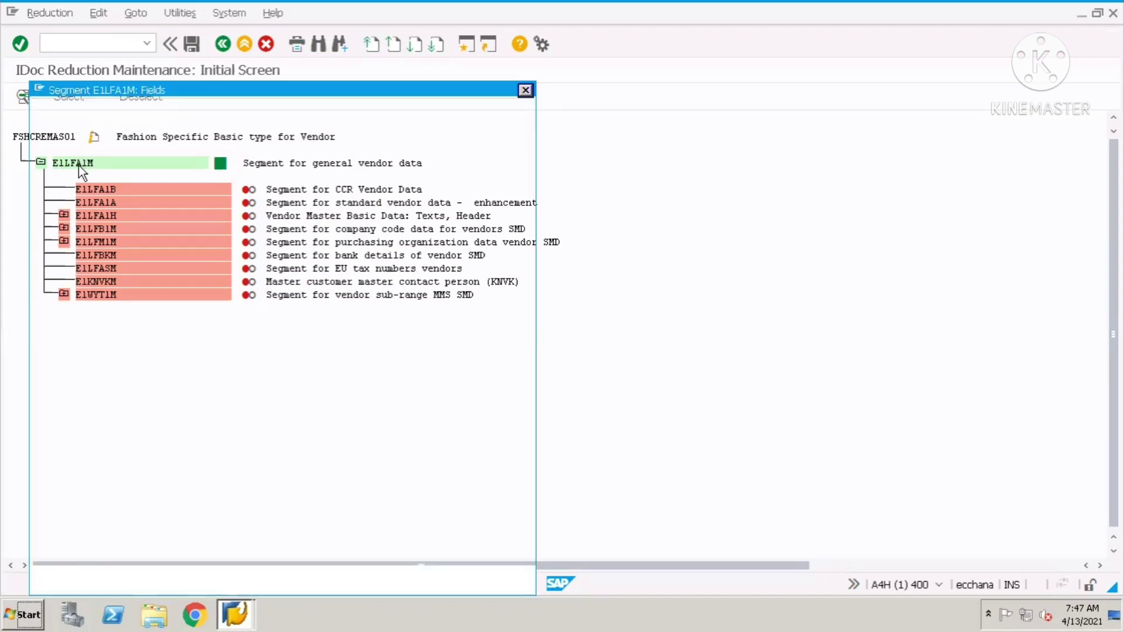
left_click_drag(348, 89, 393, 50)
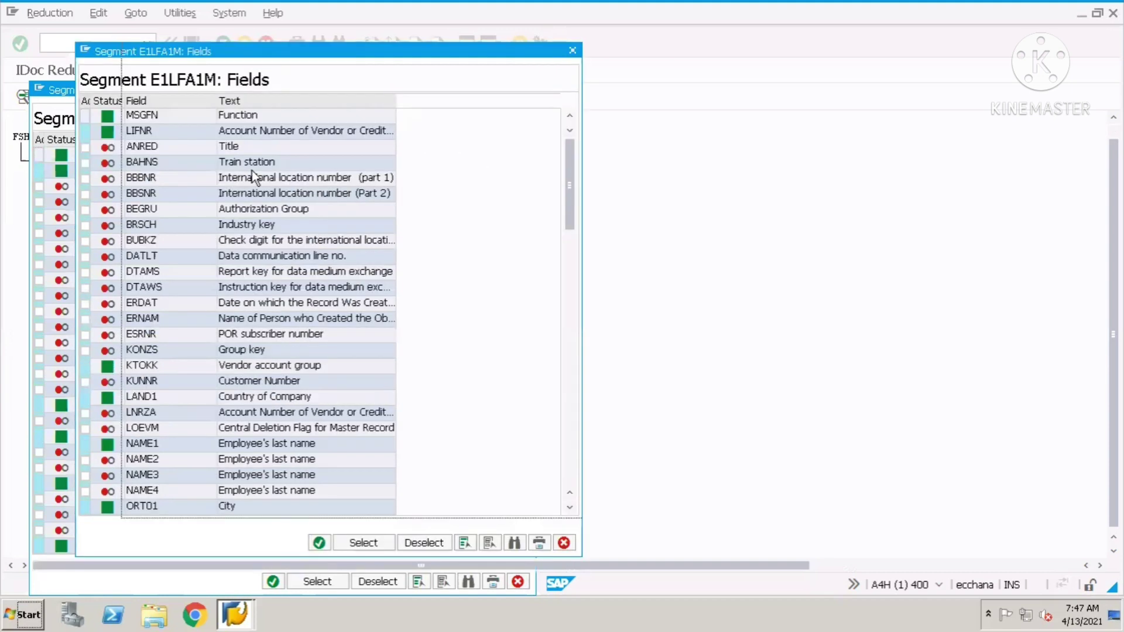
- Activate fields BBBNR and BBSNR in E1LFA1M, confirm, and reopen its field list
left_click(105, 131)
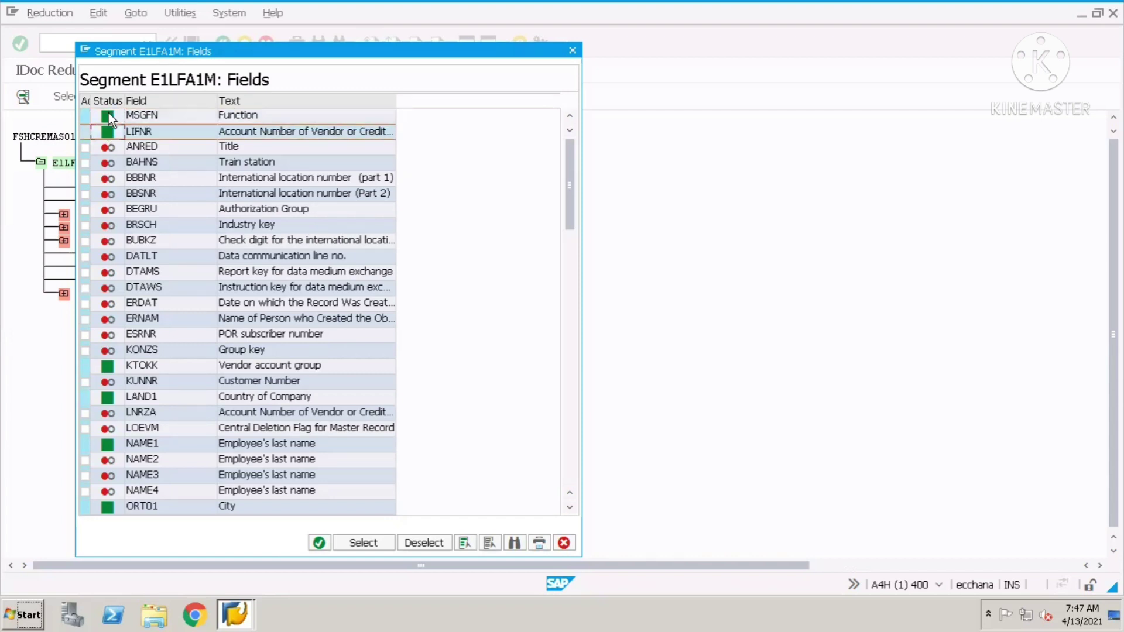
left_click(108, 115)
left_click(98, 178)
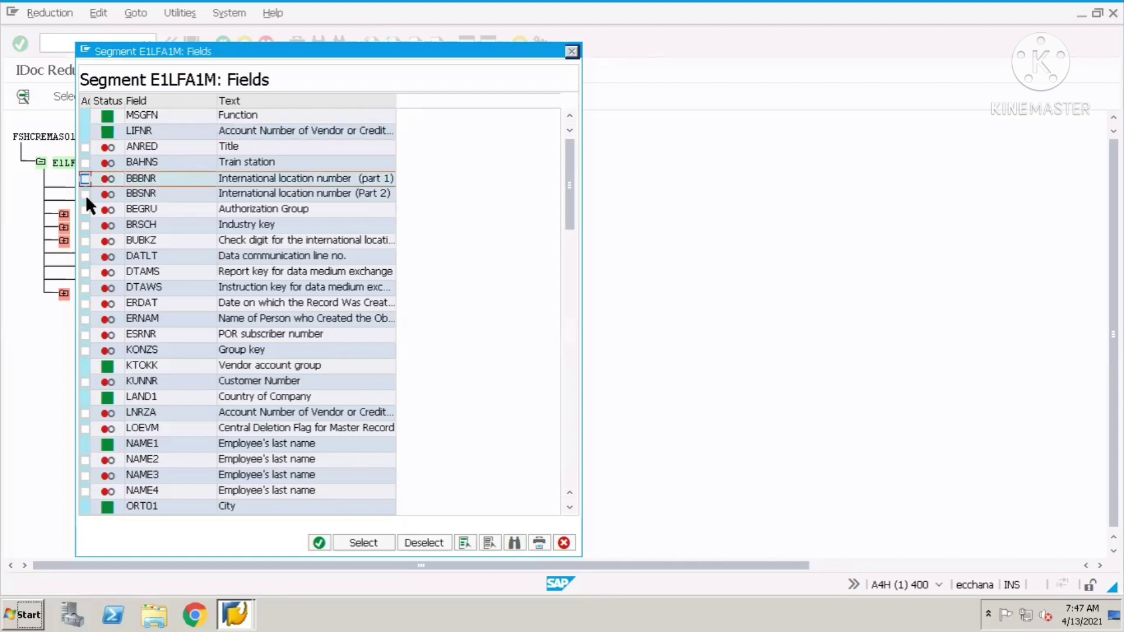
left_click(85, 180)
left_click(85, 195)
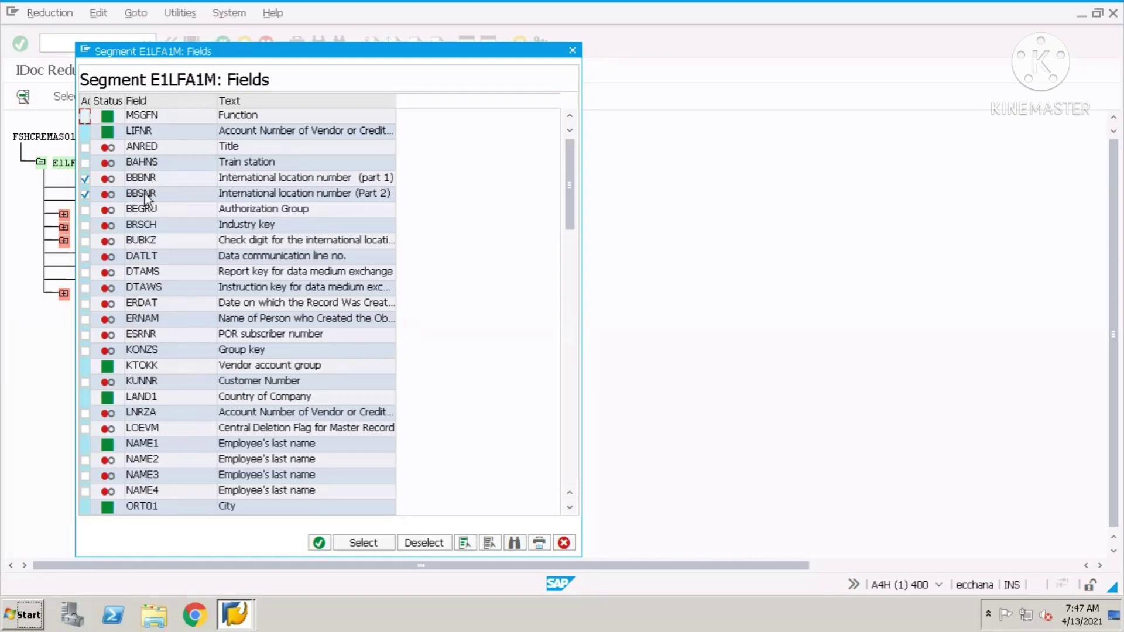
left_click(85, 178)
left_click(85, 194)
left_click(356, 541)
left_click(319, 543)
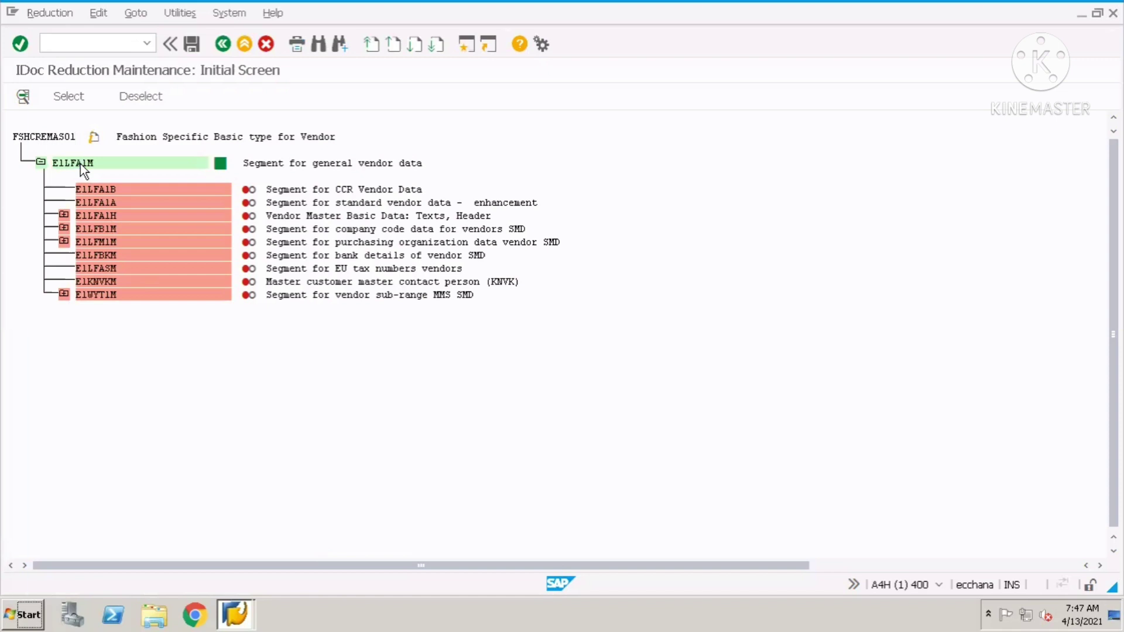
double_click(80, 164)
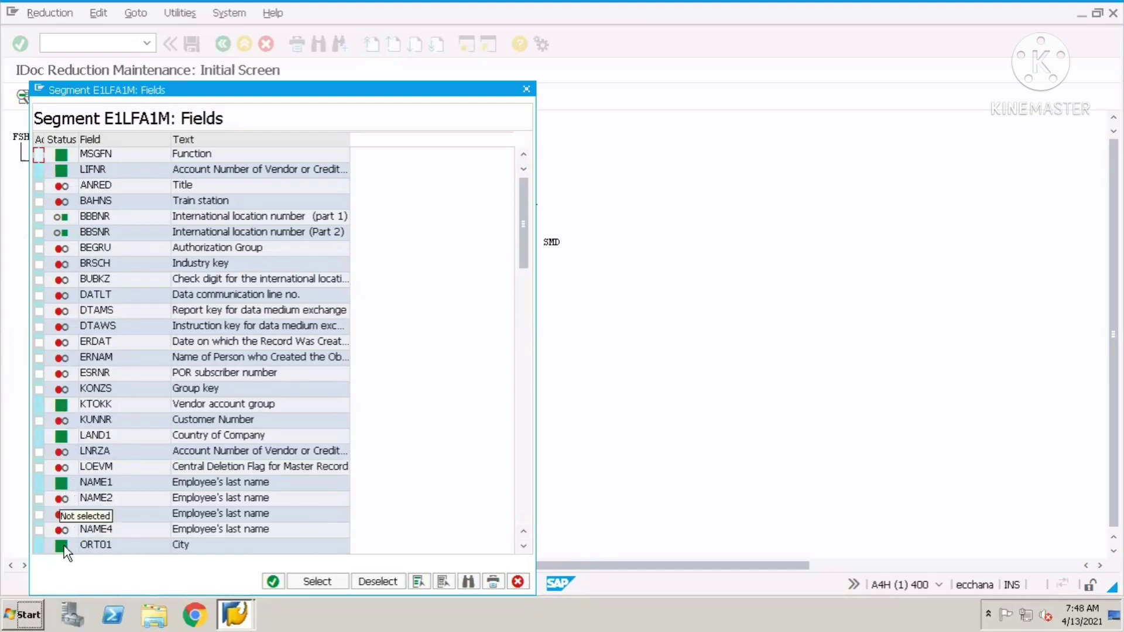
- Review the active E1LFA1M fields, then close the field list
scroll(117, 506, "down", 3)
scroll(114, 505, "down", 11)
scroll(119, 434, "up", 5)
scroll(115, 433, "up", 9)
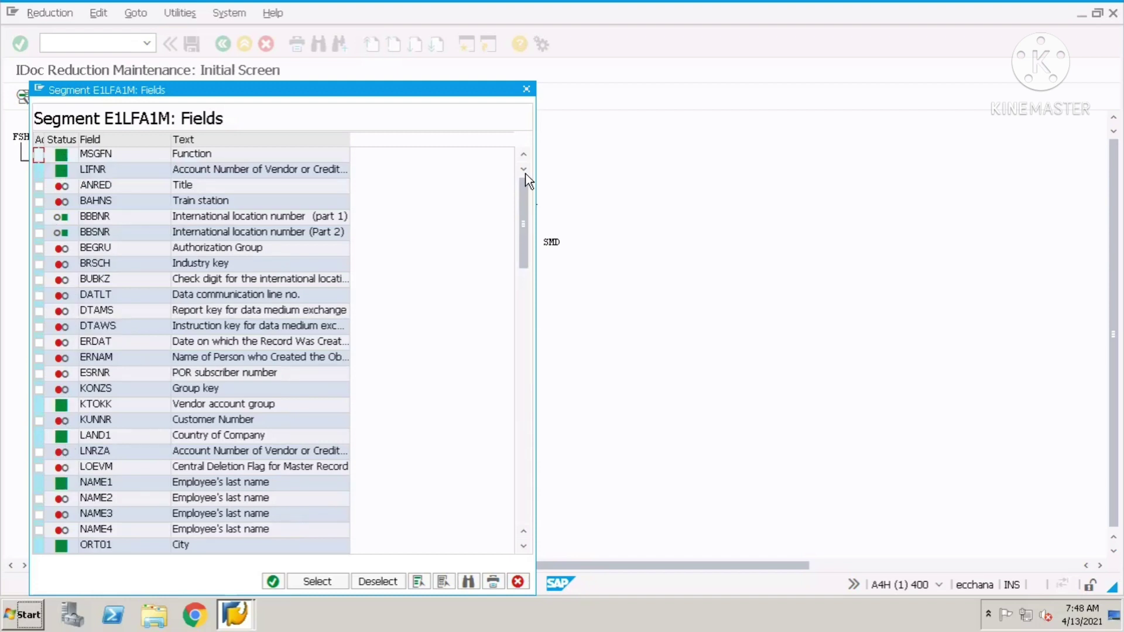
left_click(526, 90)
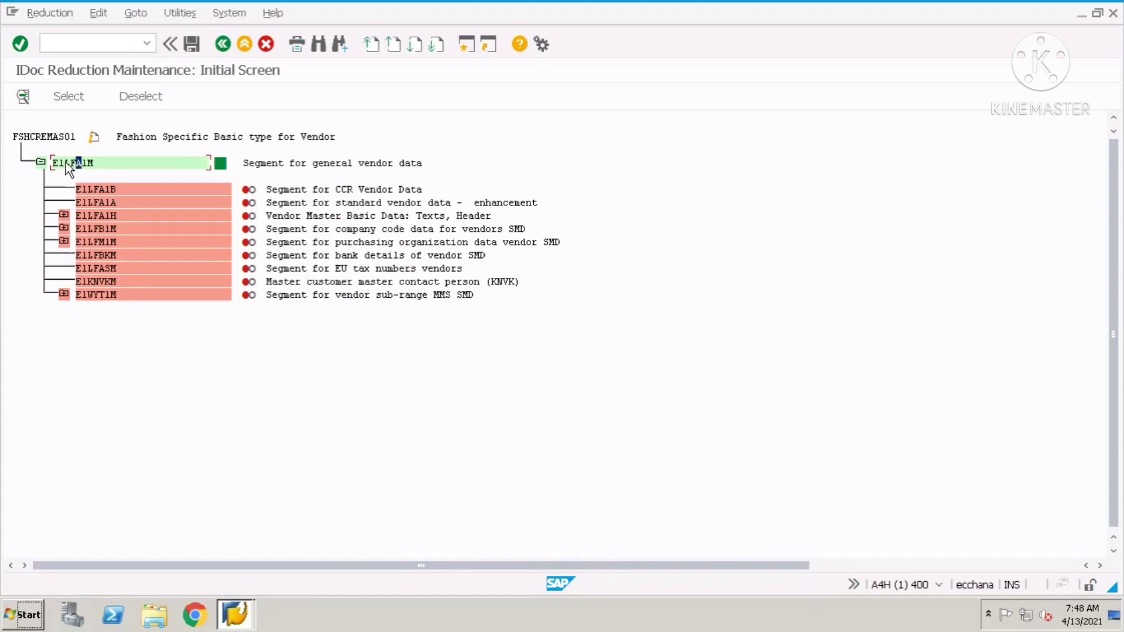
- Expand E1LFA1H and activate segments E1LFA1H and E1LFA1L
left_click(96, 190)
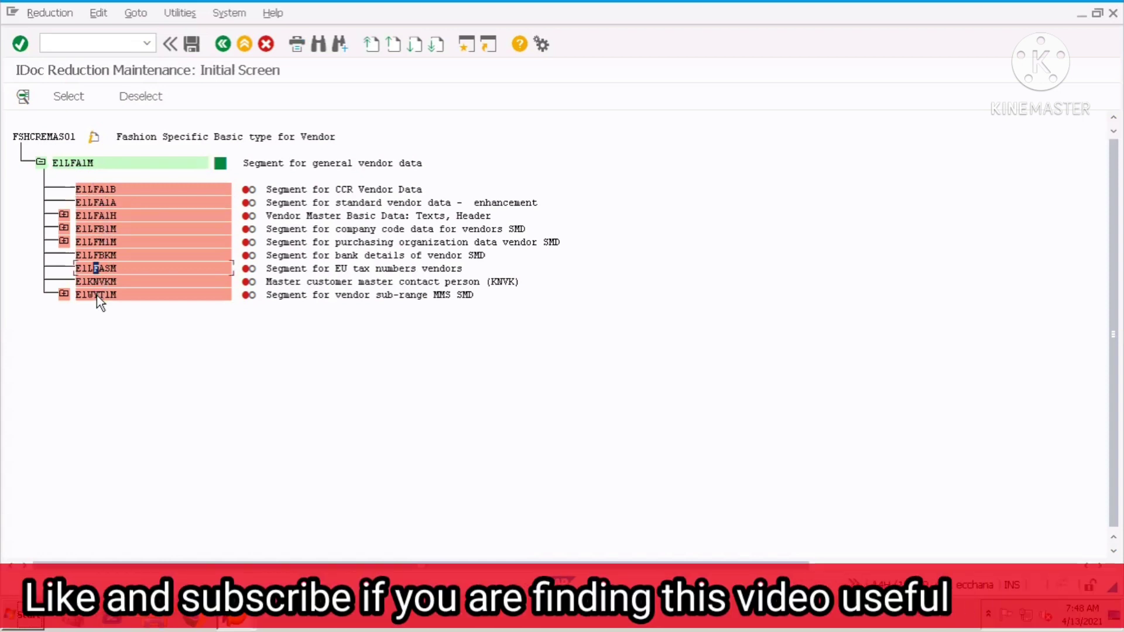
left_click(96, 268)
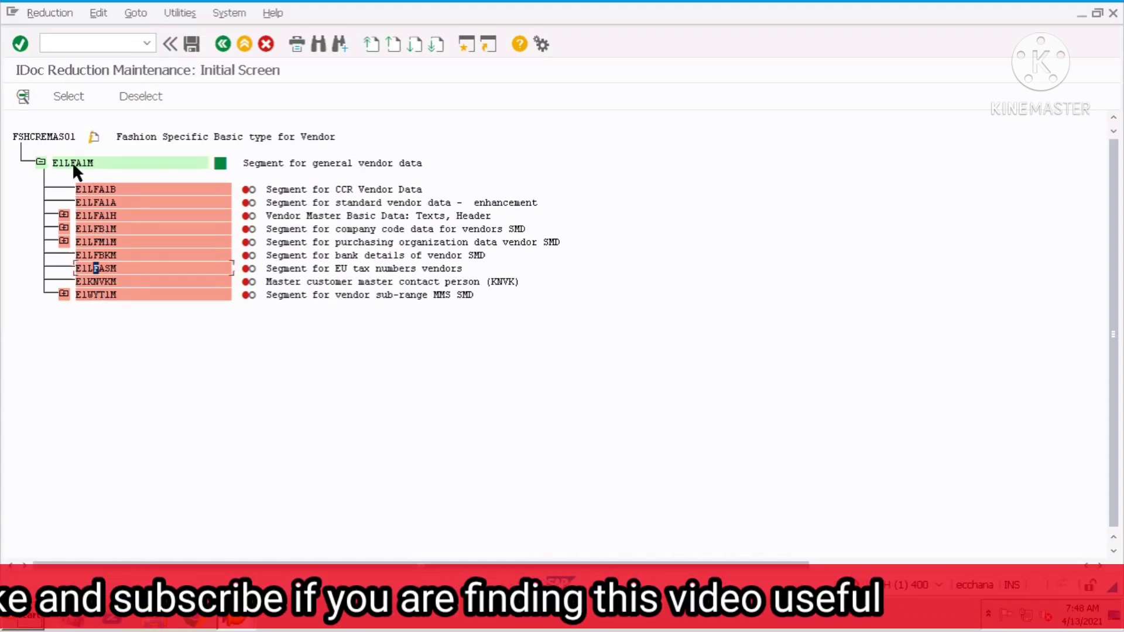
left_click(92, 203)
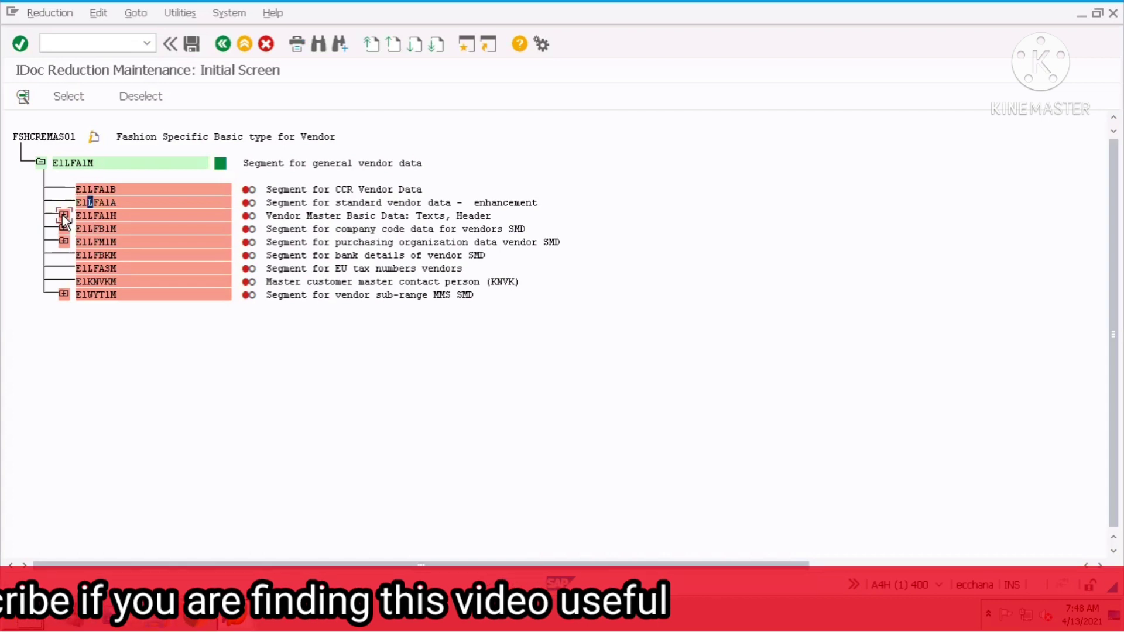
left_click(64, 216)
left_click(115, 243)
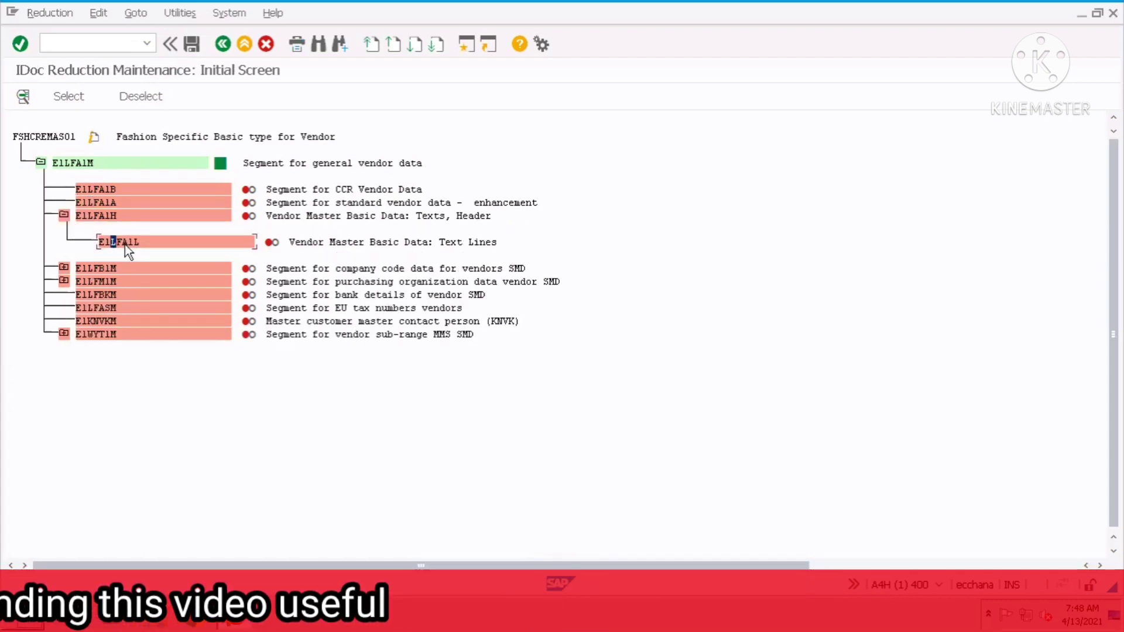
double_click(124, 244)
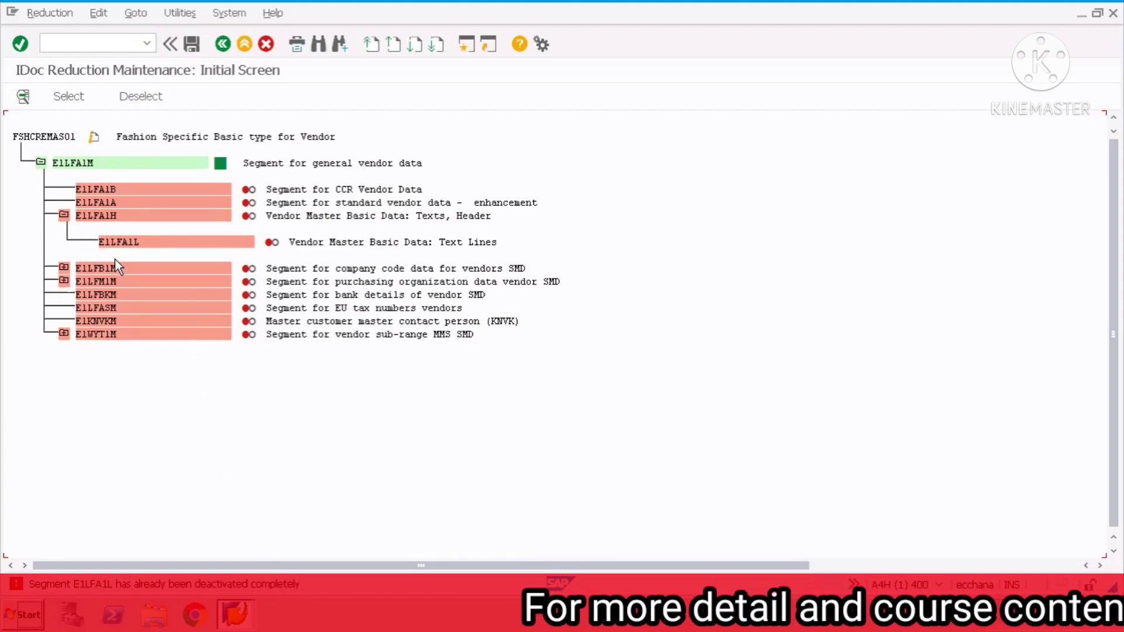
left_click(125, 244)
left_click(125, 242)
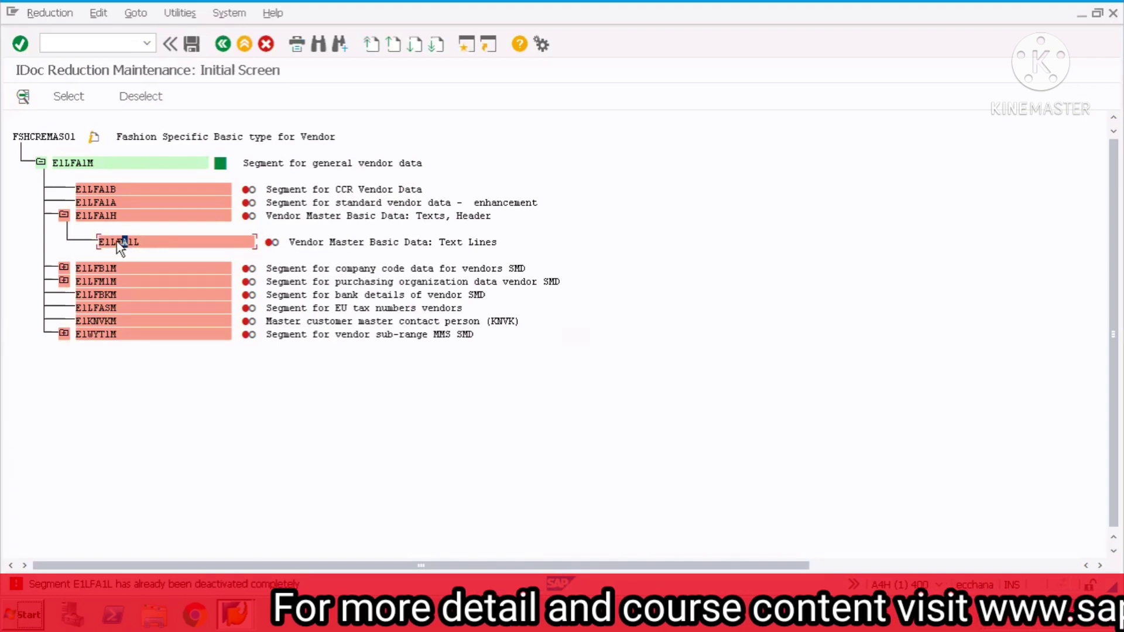
left_click(72, 96)
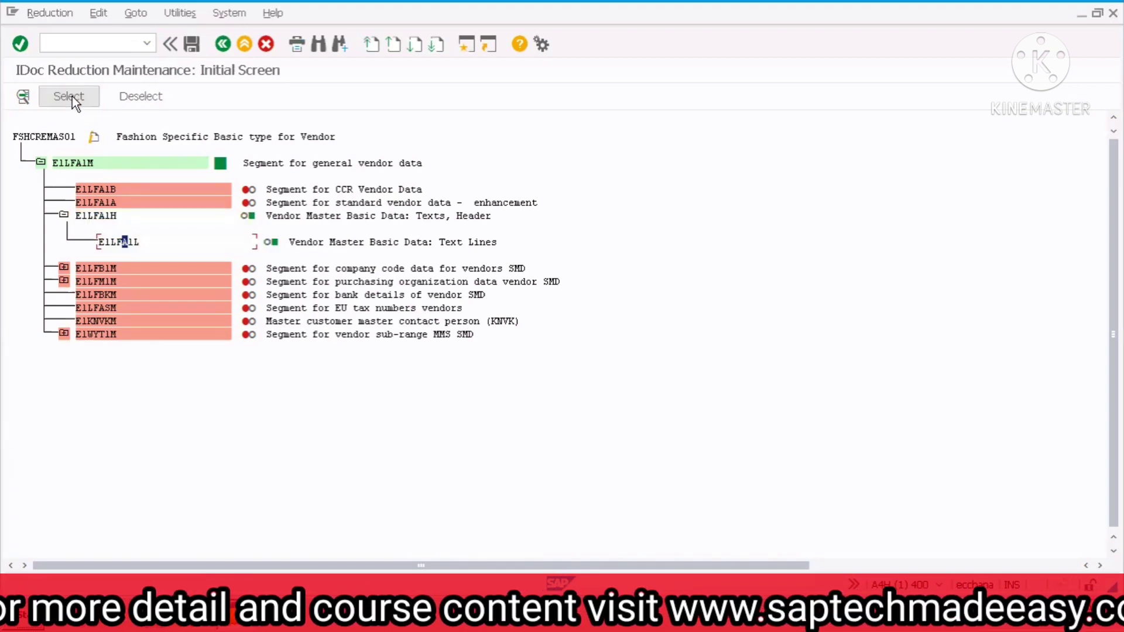
- Activate field MSGFN in segment E1LFA1L and close its field list
double_click(130, 241)
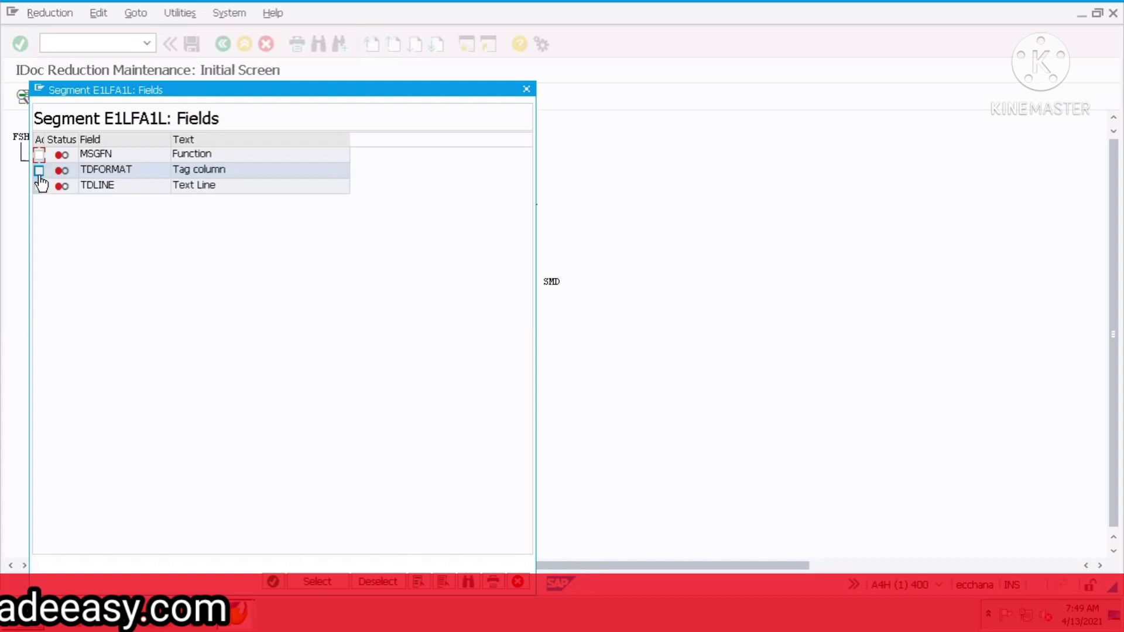
left_click(39, 156)
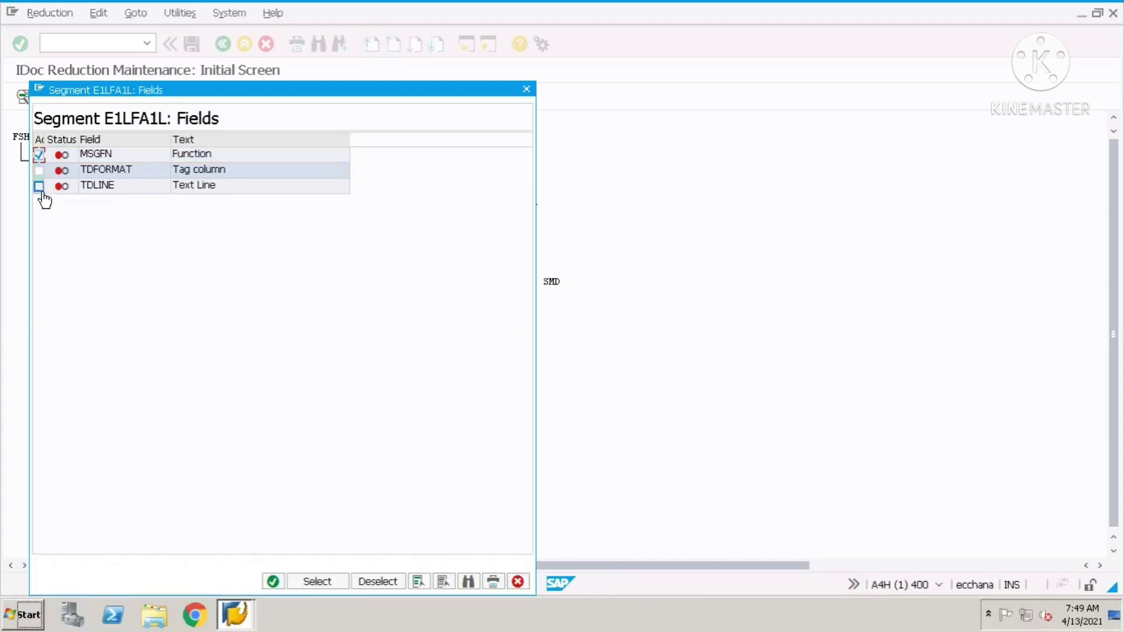
left_click(314, 581)
left_click(273, 581)
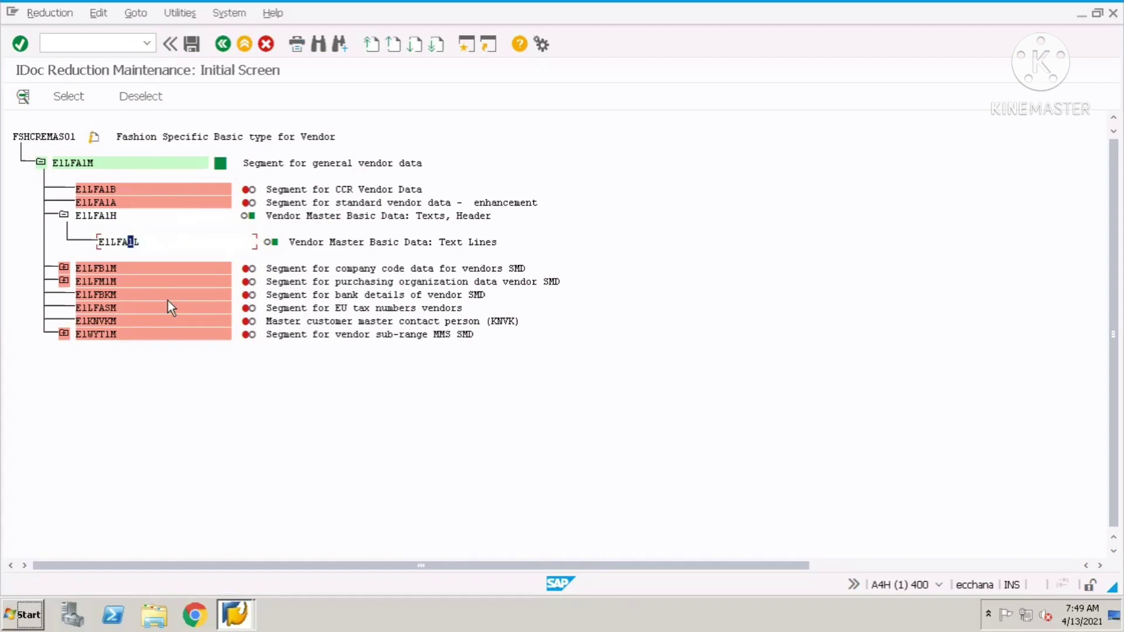
- Activate bank details segment E1LFBKM in the reduction tree
left_click(103, 294)
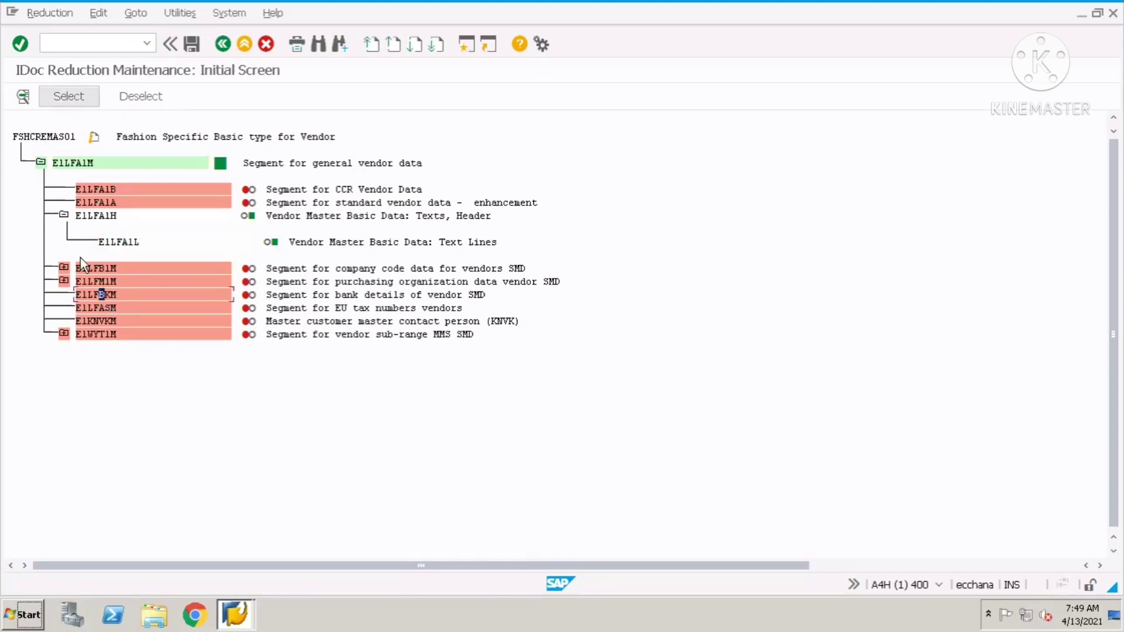
double_click(94, 293)
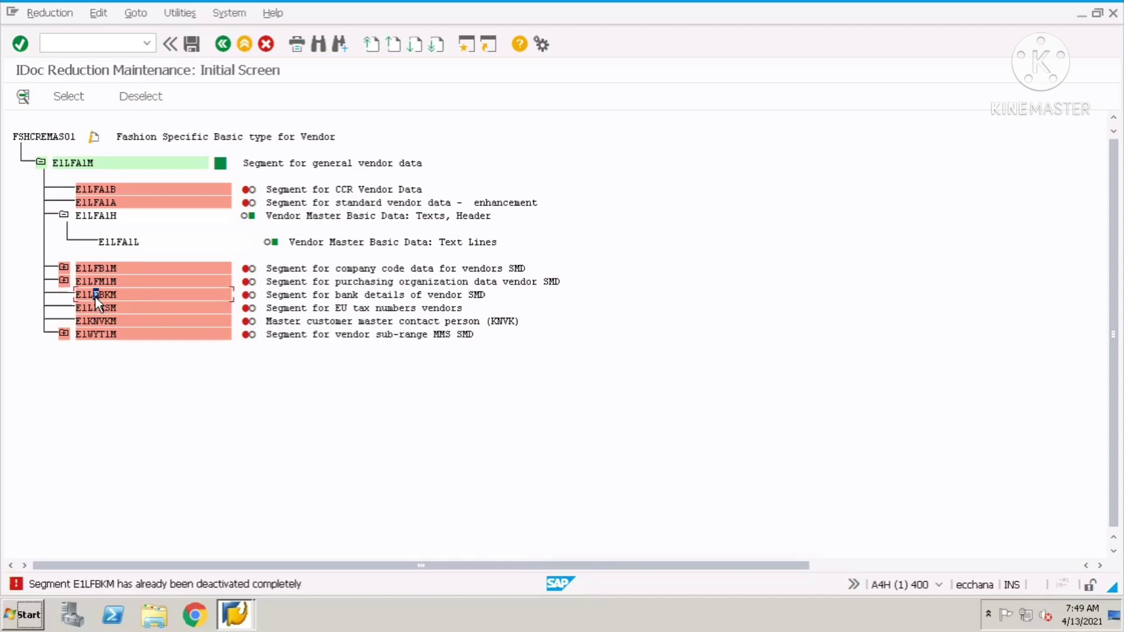
left_click(68, 96)
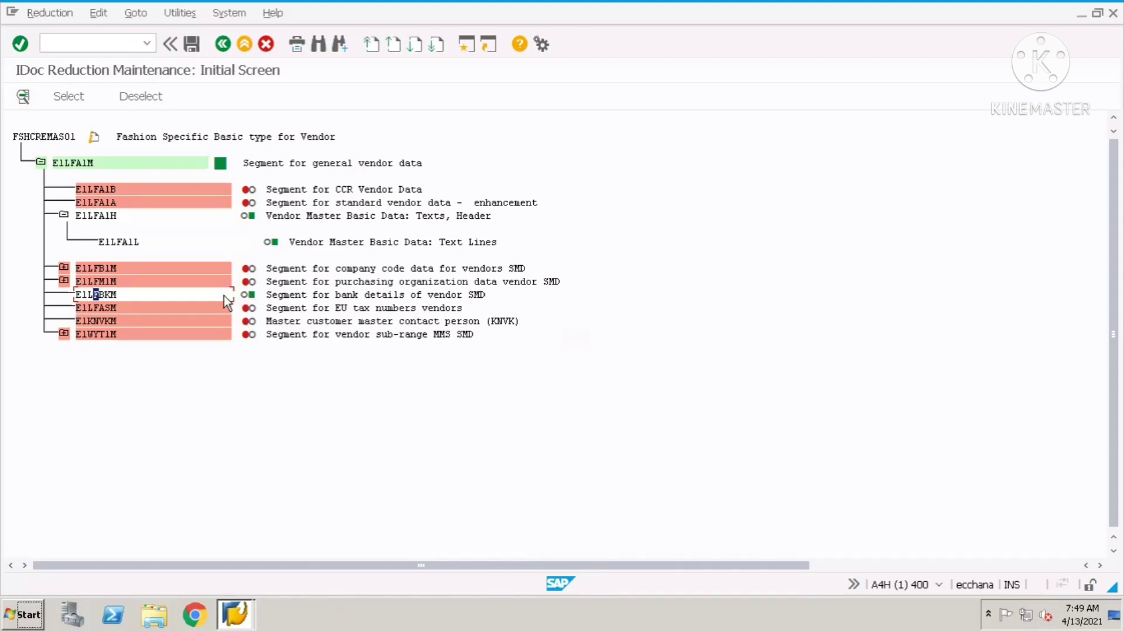
- Activate fields ORT02 and KOINH in E1LFBKM, then return to the 'IDOC Reduction' slide
double_click(113, 295)
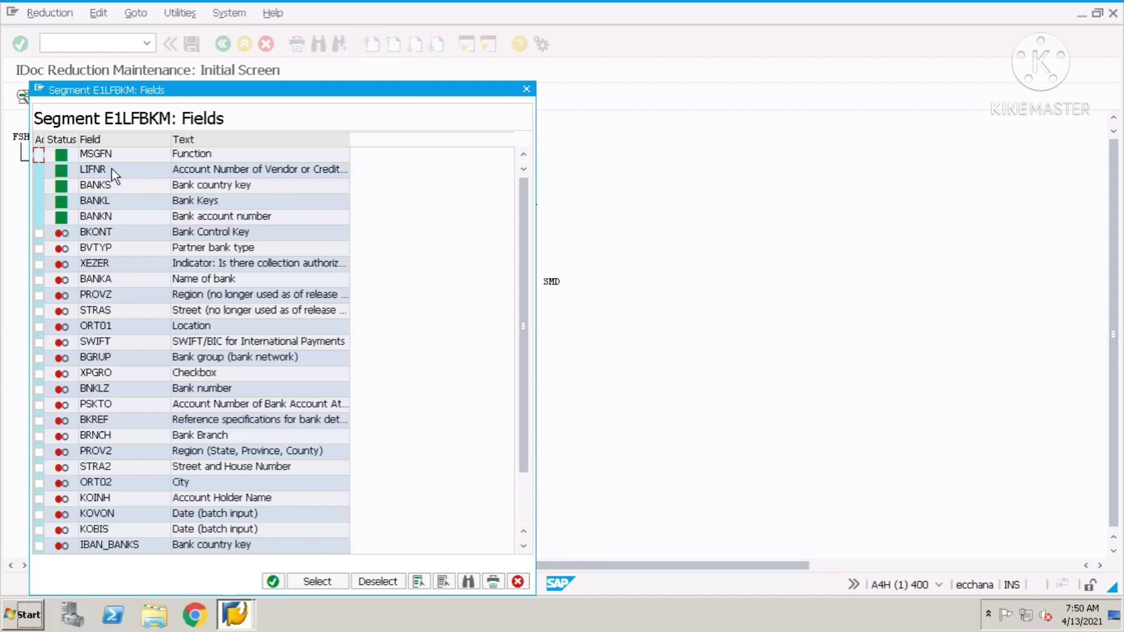
scroll(124, 355, "down", 2)
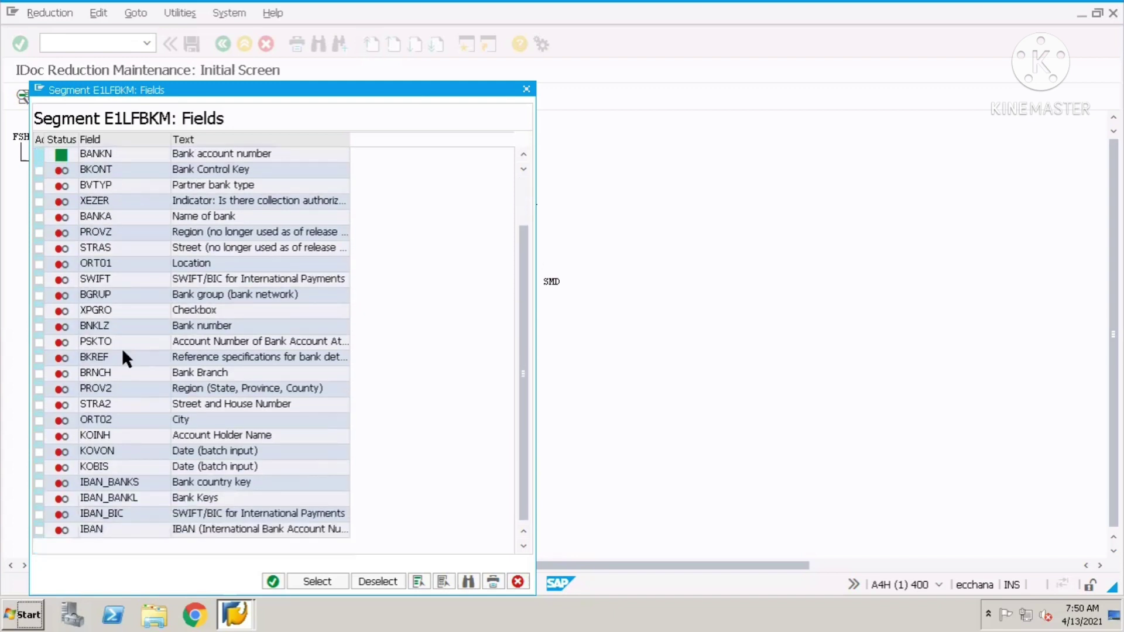
left_click(39, 421)
scroll(41, 434, "up", 2)
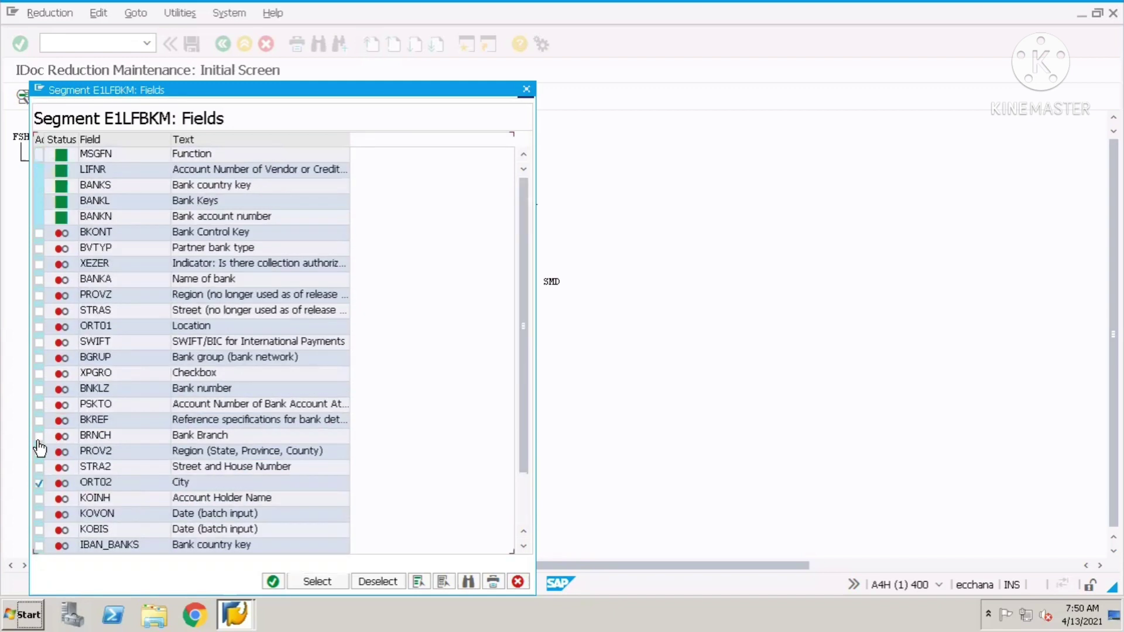
left_click(38, 499)
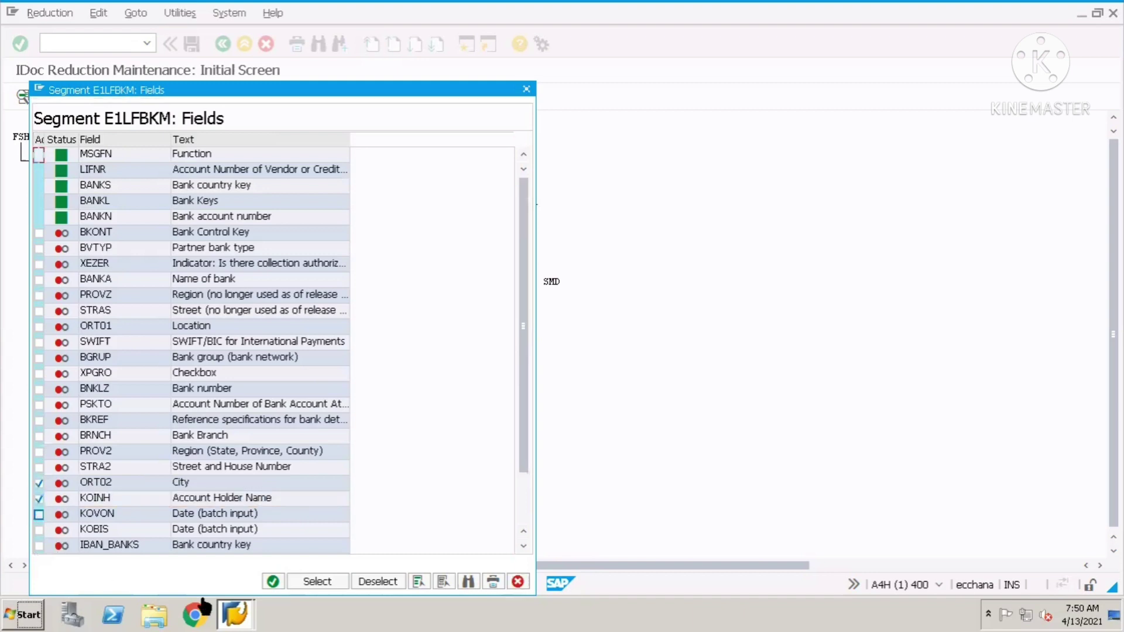
left_click(318, 582)
left_click(526, 89)
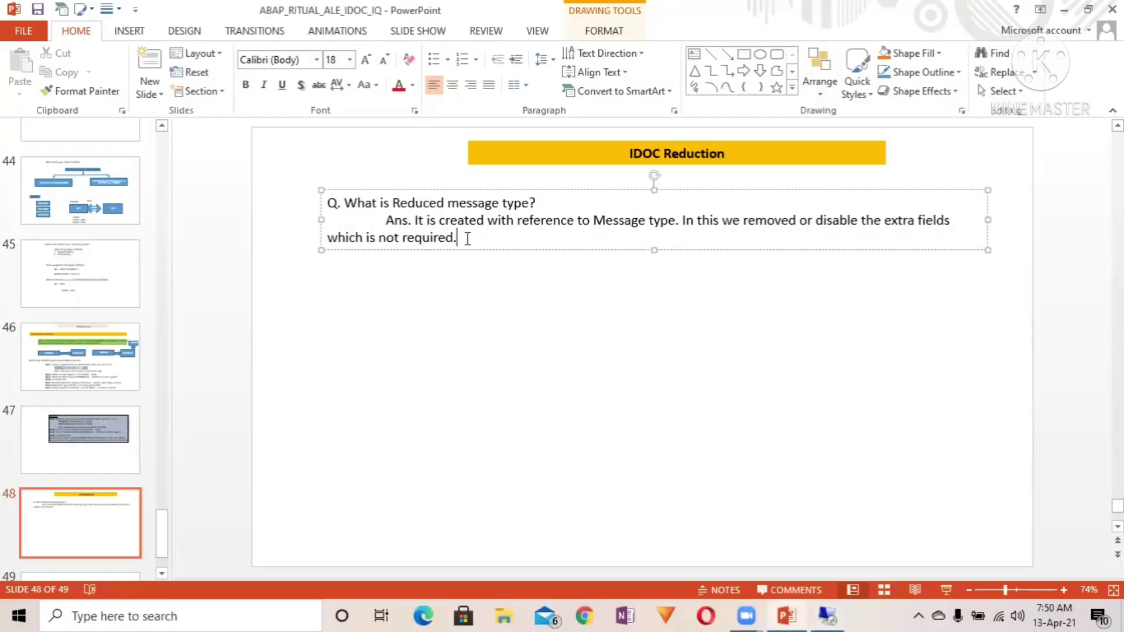
key("Up")
key("Left")
key("Left")
key("Left")
key("Left")
key("Left")
key("Left")
key("Left")
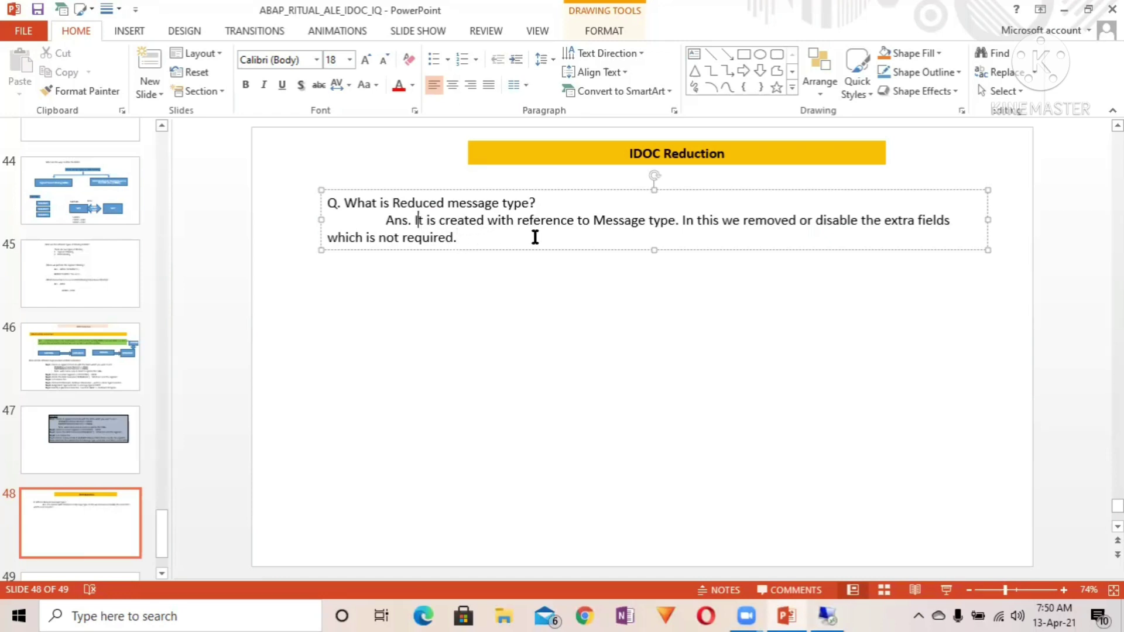